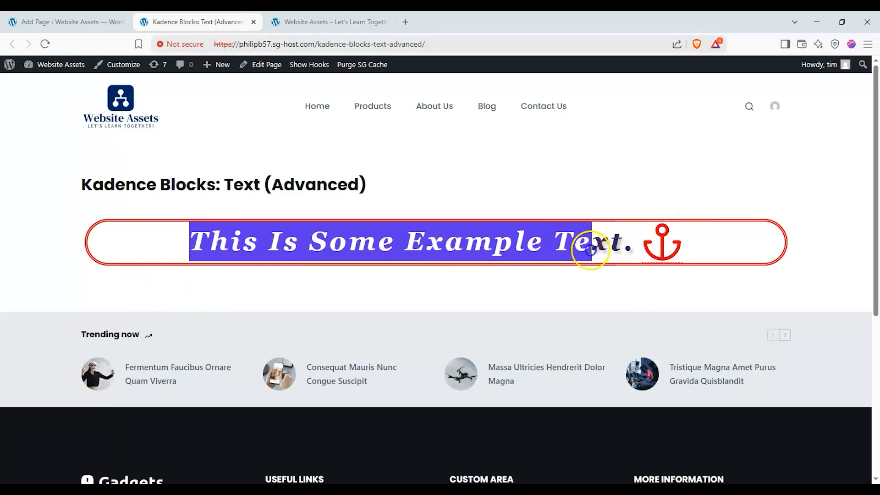
pyautogui.moveTo(243, 242); pyautogui.dragTo(560, 245)
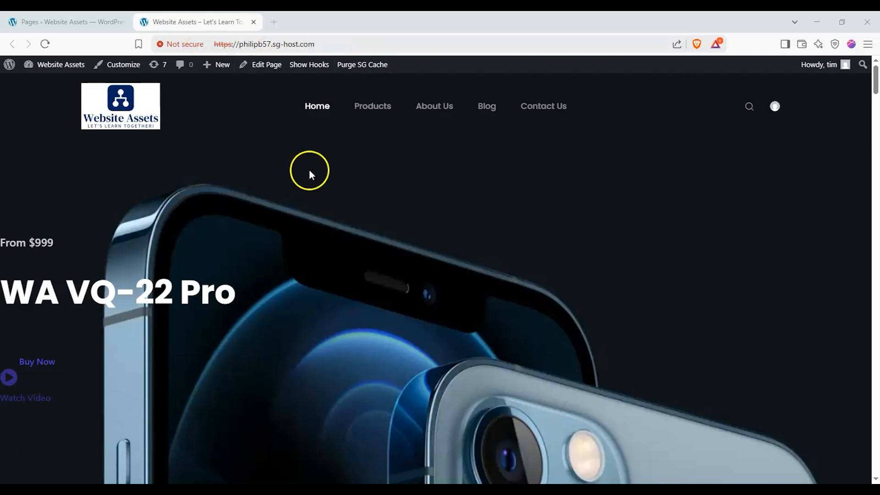
# Open the site's admin dashboard and start a new page
pyautogui.moveTo(215, 71)
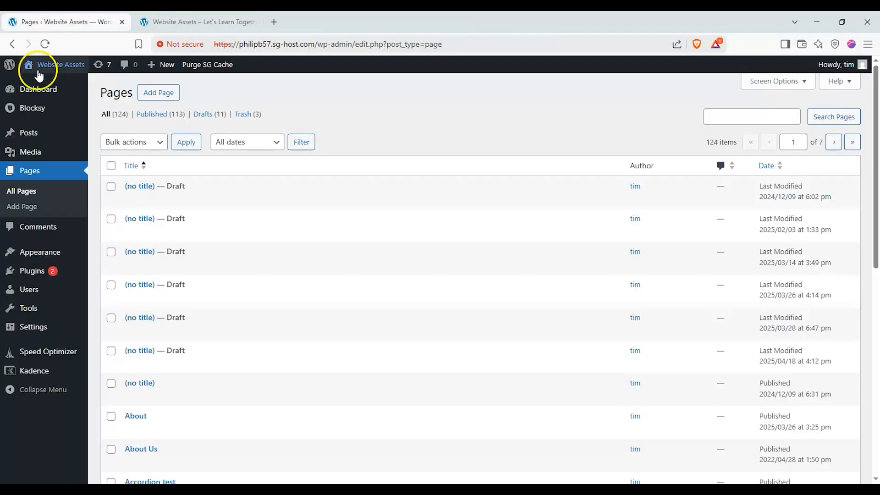
pyautogui.click(42, 89)
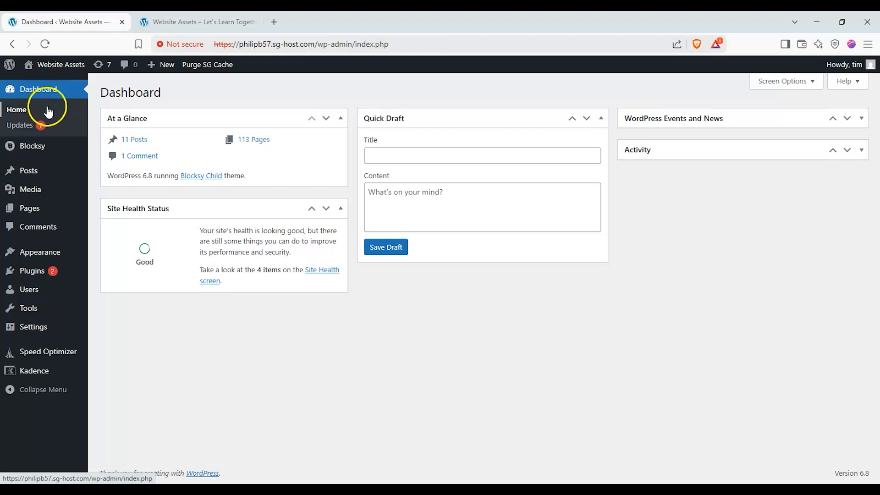
pyautogui.moveTo(31, 209)
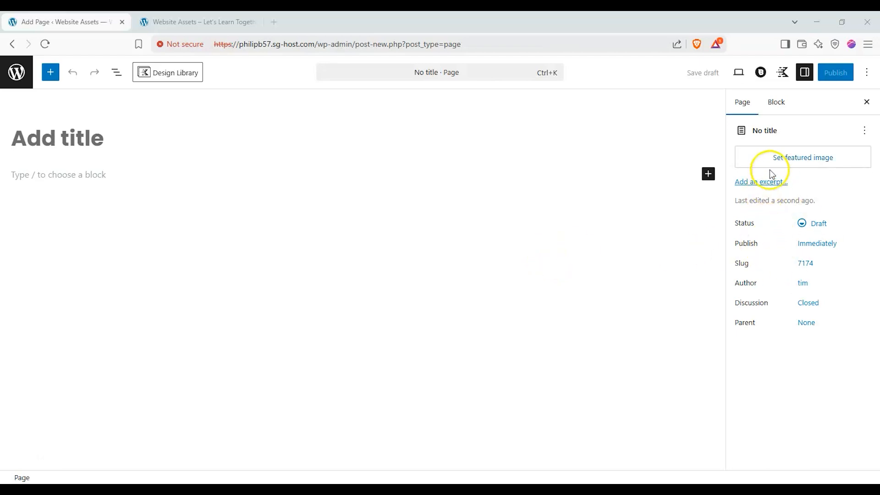
# Show the block settings beside the new, empty page
pyautogui.click(805, 73)
pyautogui.click(805, 74)
pyautogui.click(776, 103)
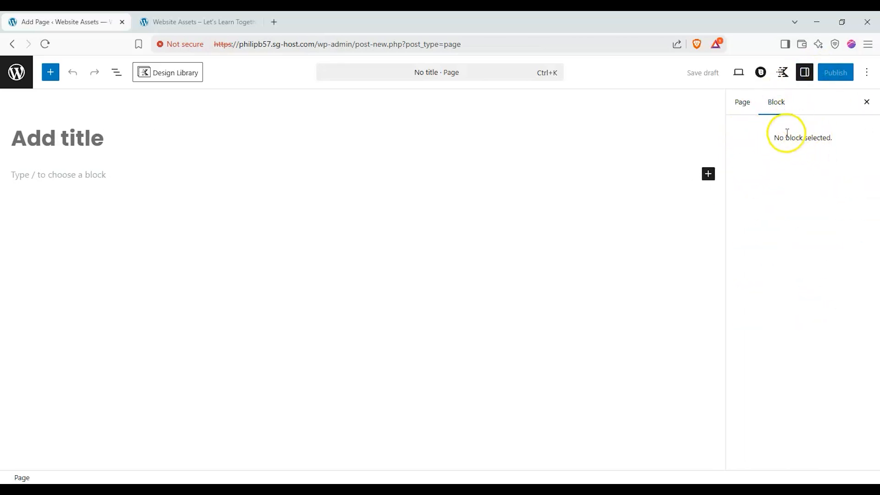
# Title the page "Kadence Blocks: Text (Advanced)"
pyautogui.click(82, 147)
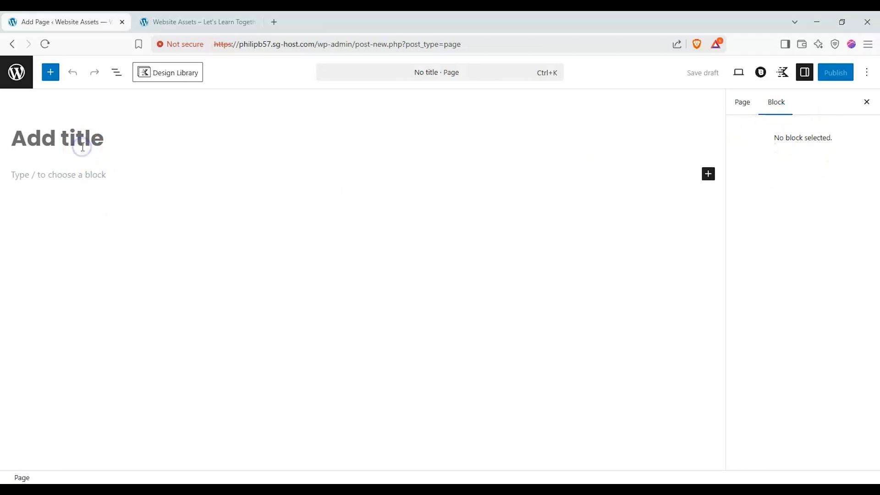
pyautogui.write('kADENCE bLO')
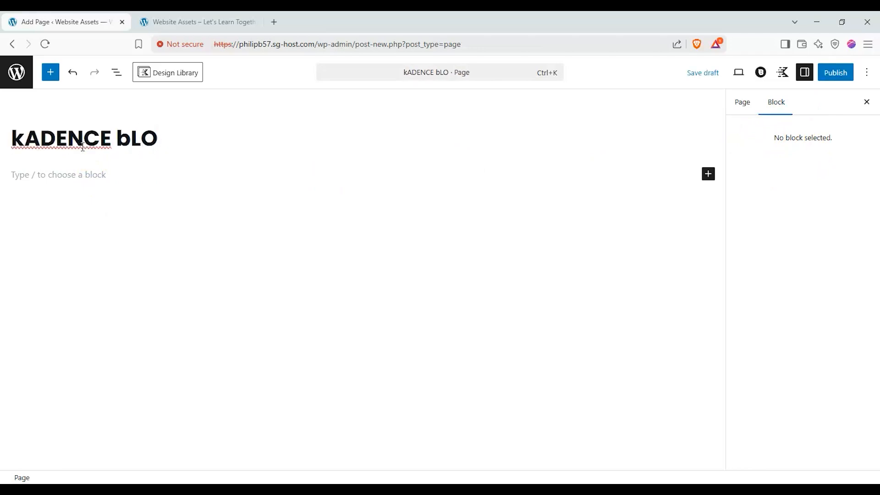
pyautogui.press('BackSpace')
pyautogui.press('BackSpace')
pyautogui.press('BackSpace')
pyautogui.press('BackSpace')
pyautogui.press('BackSpace')
pyautogui.press('BackSpace')
pyautogui.press('BackSpace')
pyautogui.press('BackSpace')
pyautogui.press('BackSpace')
pyautogui.press('BackSpace')
pyautogui.press('BackSpace')
pyautogui.write('Kaden')
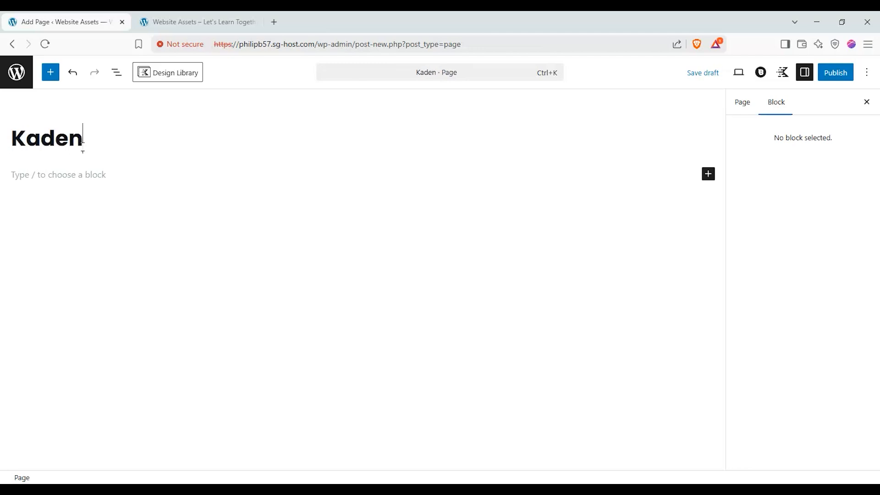
pyautogui.write('ce Blocks')
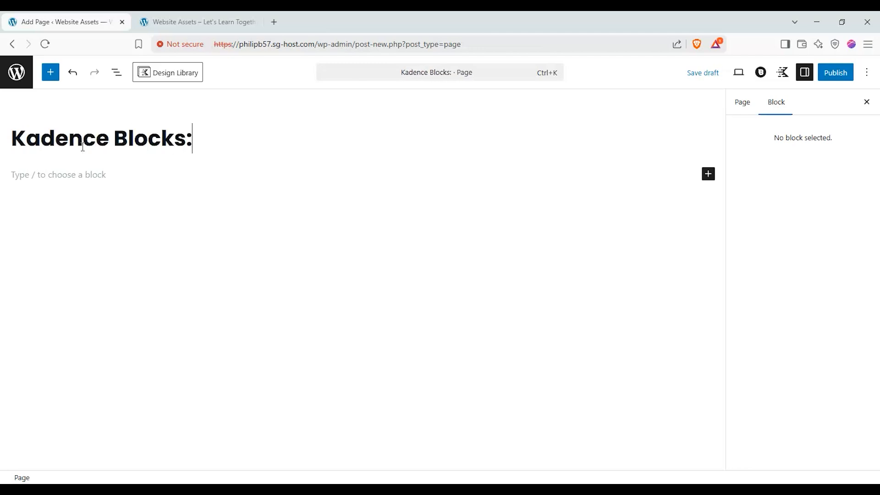
pyautogui.write(': Text (a')
pyautogui.write('ADv')
pyautogui.press('BackSpace')
pyautogui.press('BackSpace')
pyautogui.write('da')
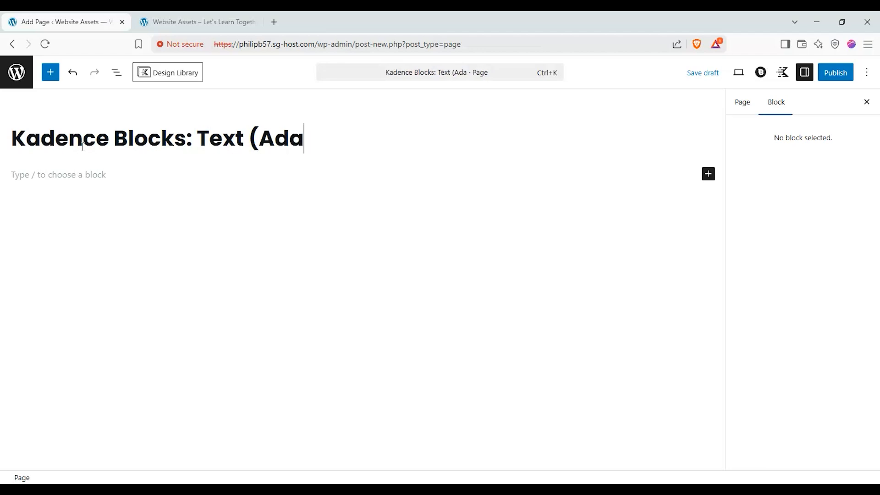
pyautogui.press('BackSpace')
pyautogui.write('vanced)')
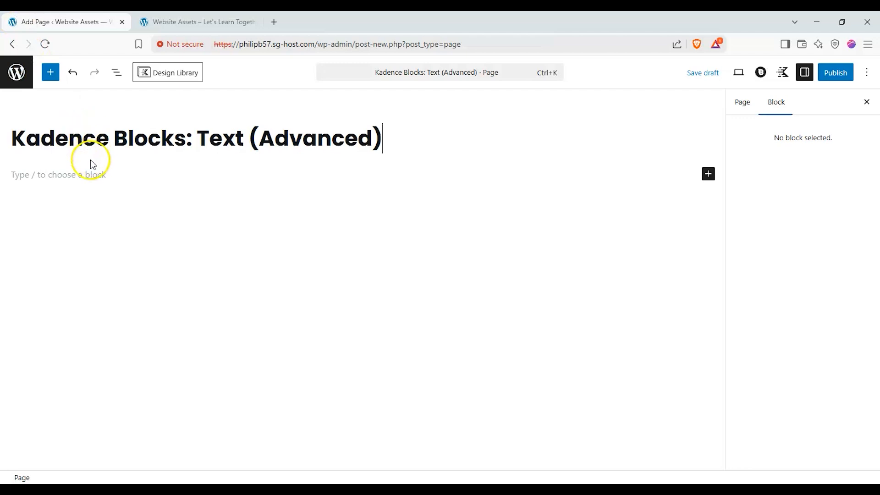
# Insert a Kadence Text (Adv) block below the page title and close the block library
pyautogui.click(50, 76)
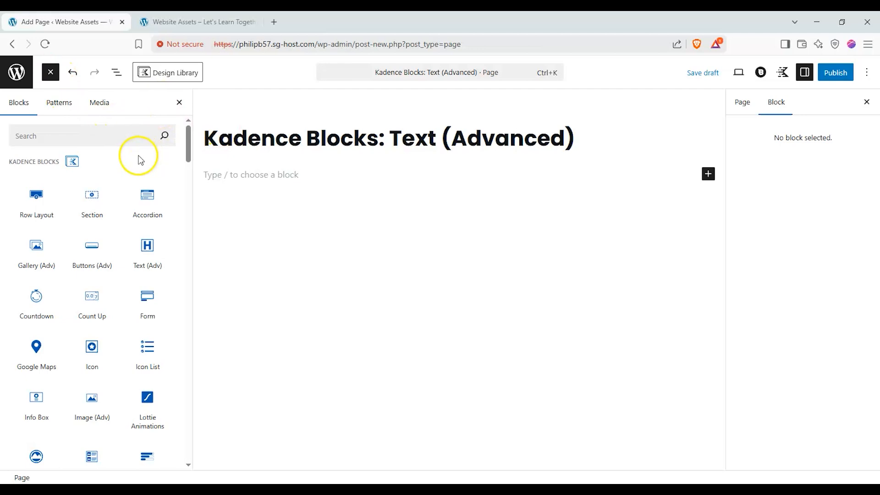
pyautogui.click(192, 149)
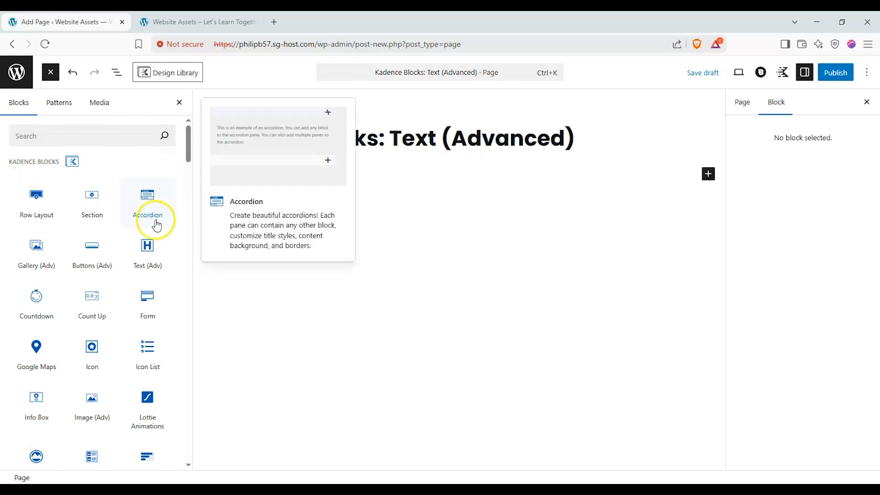
pyautogui.moveTo(144, 246); pyautogui.dragTo(299, 189)
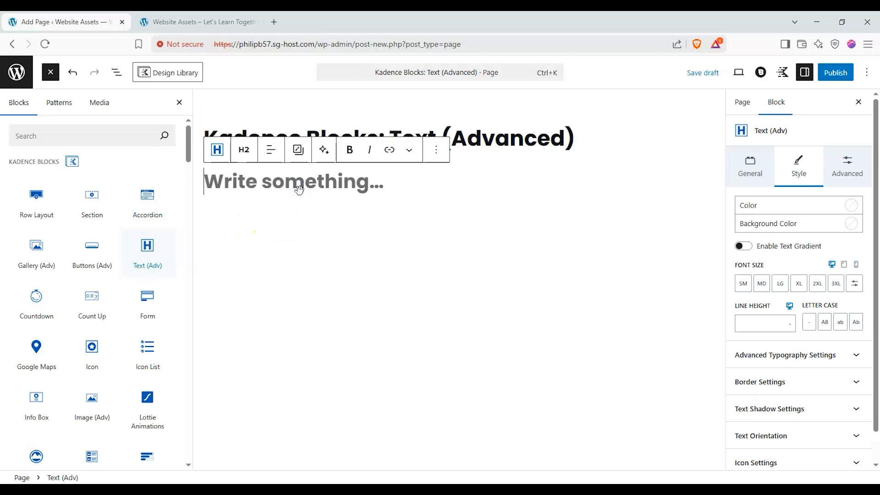
pyautogui.click(50, 72)
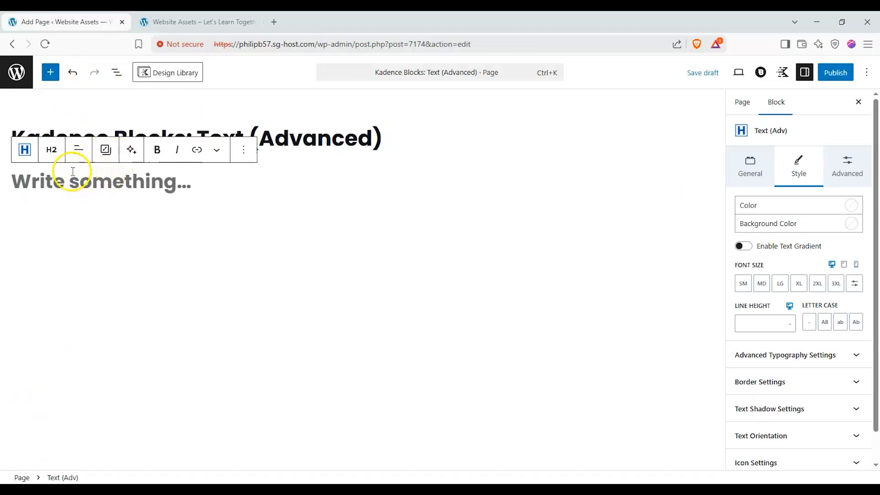
# Change the new text block's heading tag to Paragraph
pyautogui.click(56, 157)
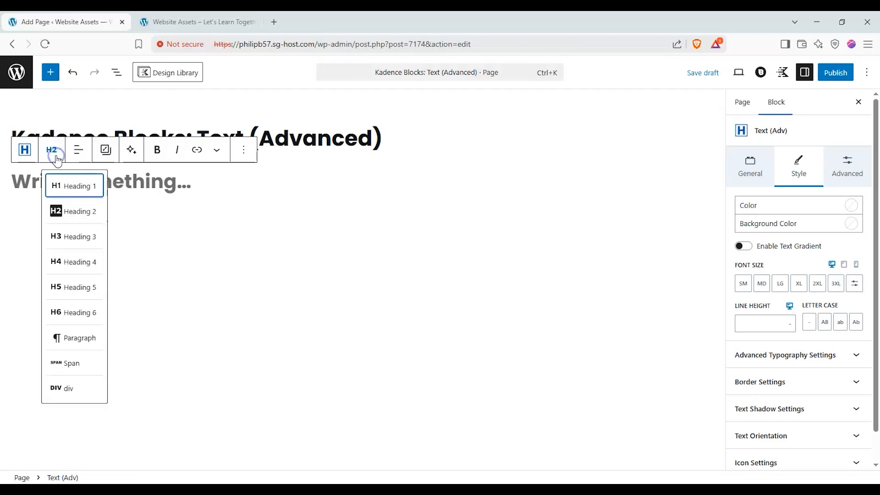
pyautogui.click(78, 192)
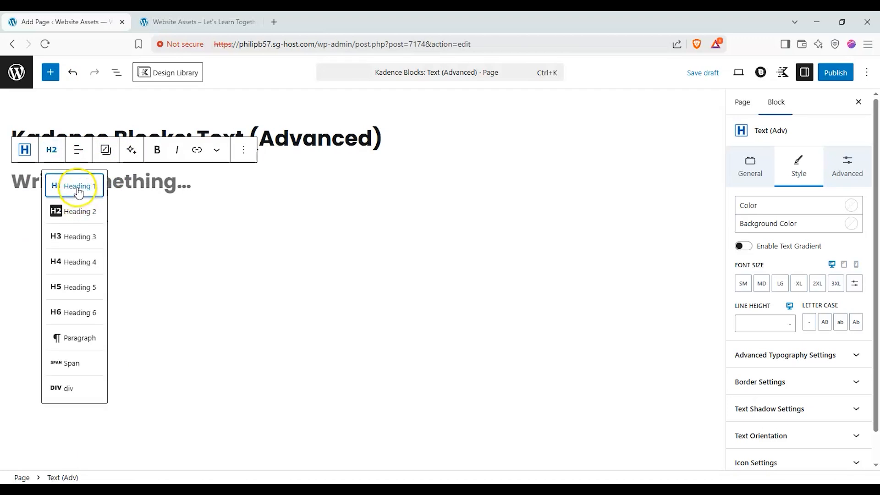
pyautogui.click(94, 338)
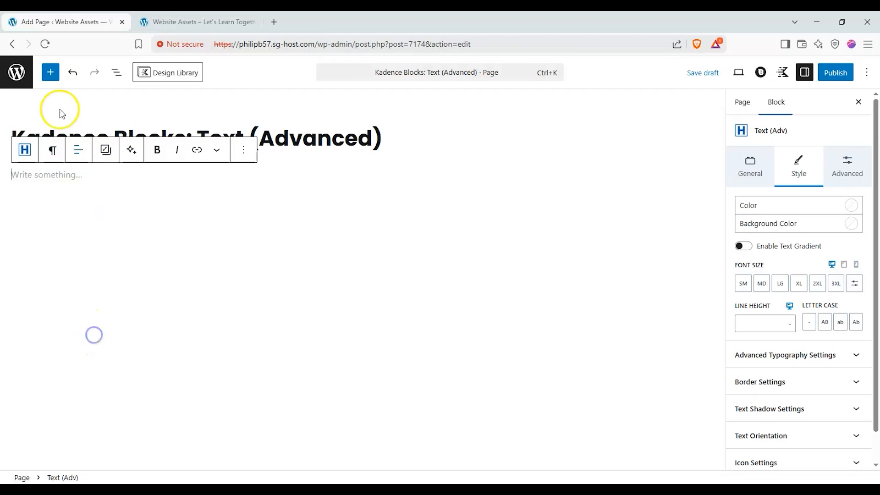
# Set the text block's heading tag to Heading 1
pyautogui.click(53, 158)
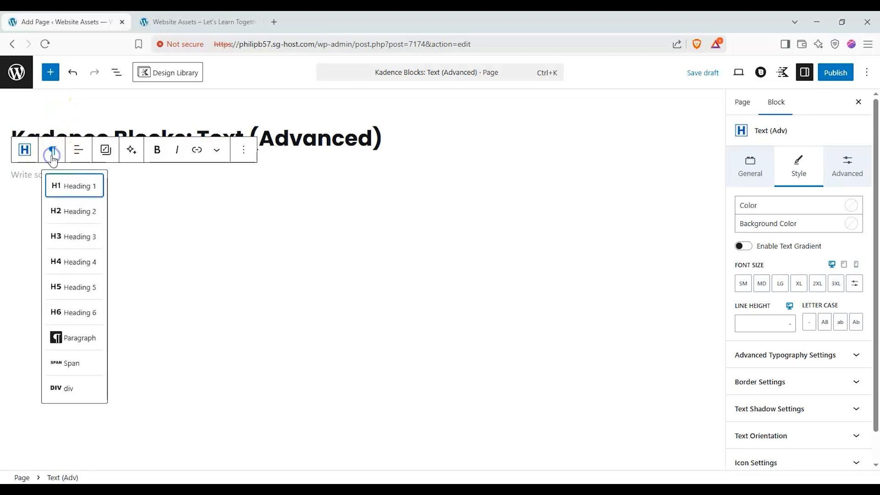
pyautogui.click(60, 185)
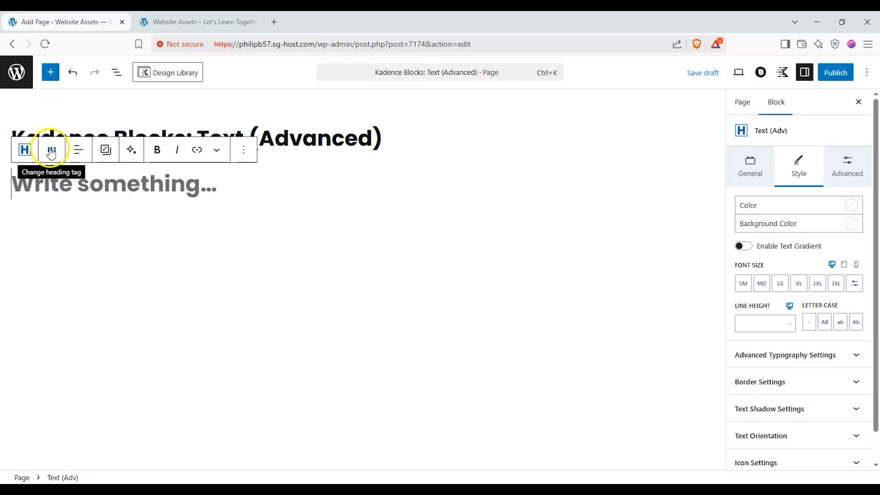
pyautogui.click(52, 151)
pyautogui.click(182, 193)
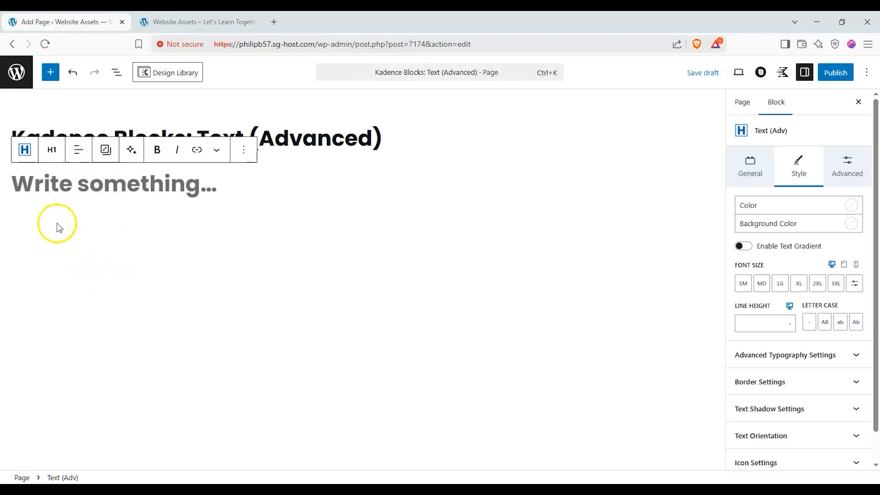
# Insert a second Text (Adv) block below the first one and set its tag to Paragraph
pyautogui.click(51, 73)
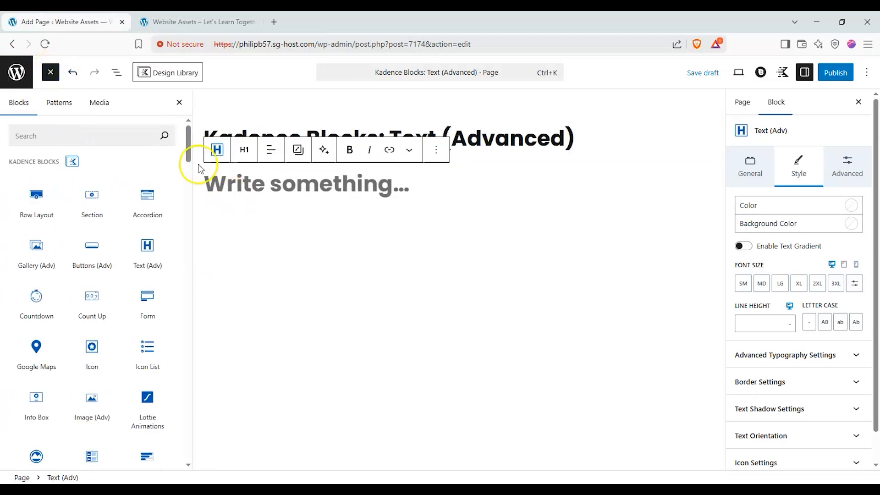
pyautogui.moveTo(147, 250); pyautogui.dragTo(364, 261)
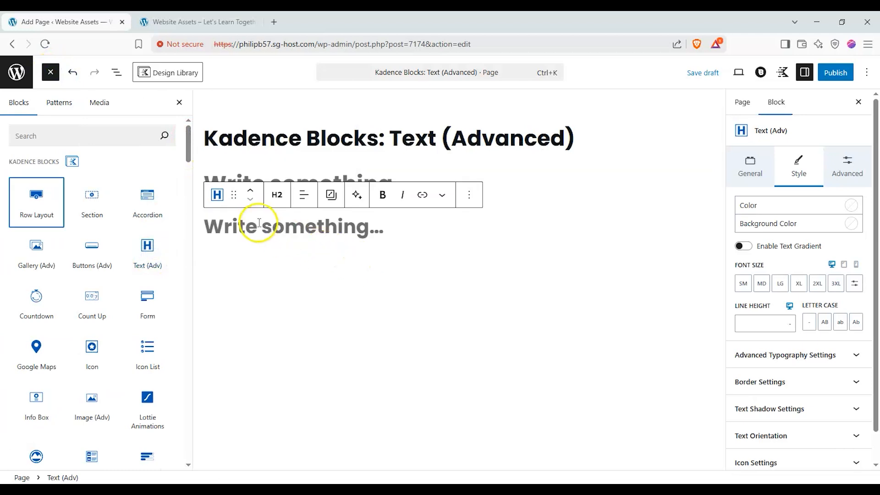
pyautogui.click(277, 195)
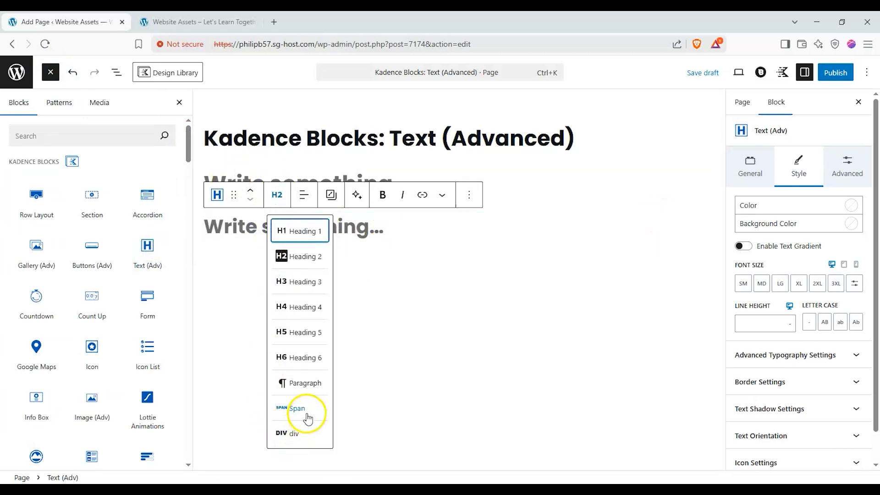
pyautogui.click(308, 382)
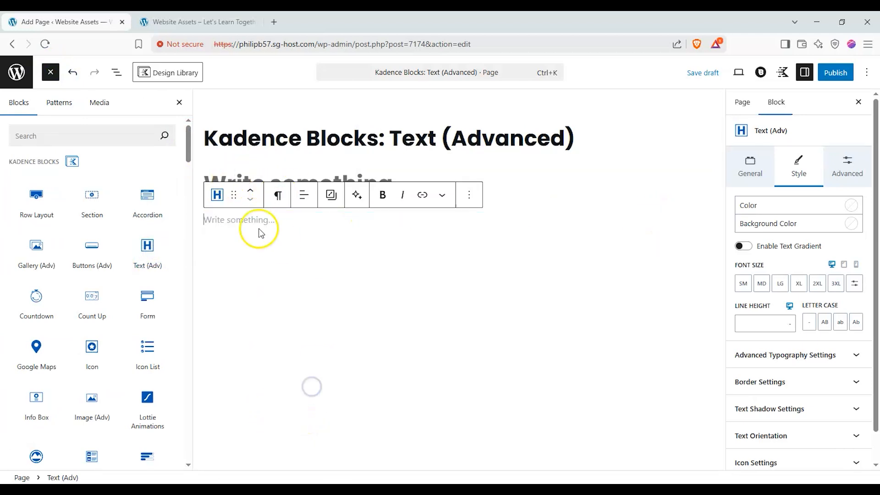
# Save the paragraph text block's current attributes as the default for Text (Adv) blocks
pyautogui.click(857, 174)
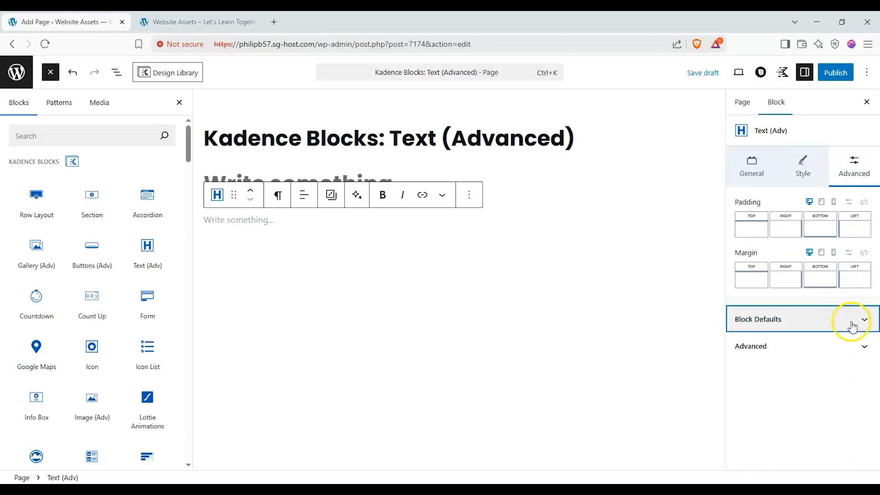
pyautogui.click(852, 322)
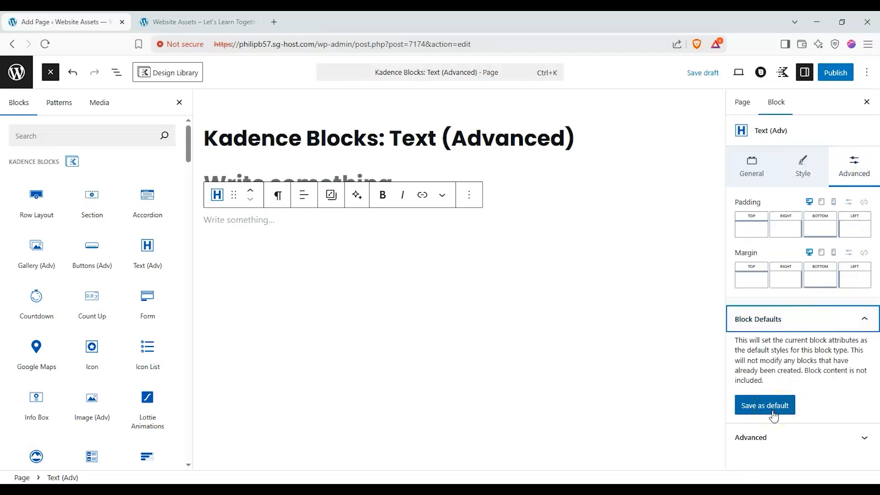
pyautogui.click(764, 405)
pyautogui.click(531, 288)
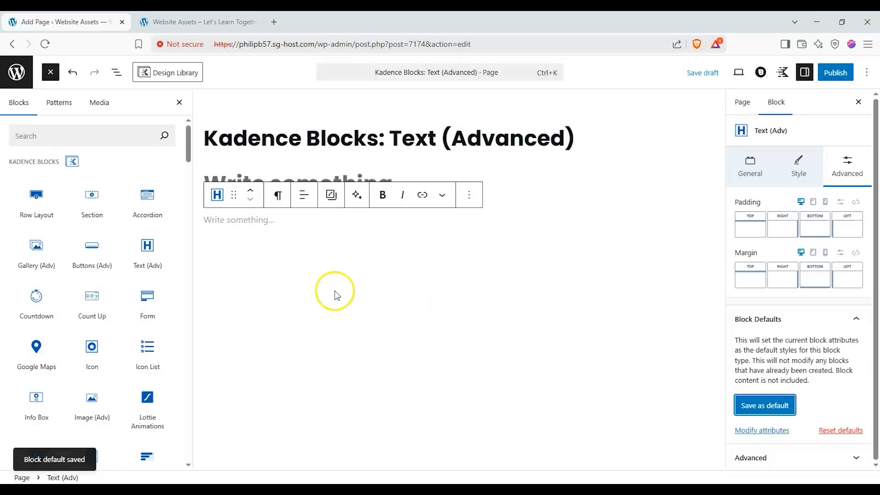
# Insert a third Text (Adv) block to check its default tag, and delete that block again
pyautogui.moveTo(147, 247); pyautogui.dragTo(262, 255)
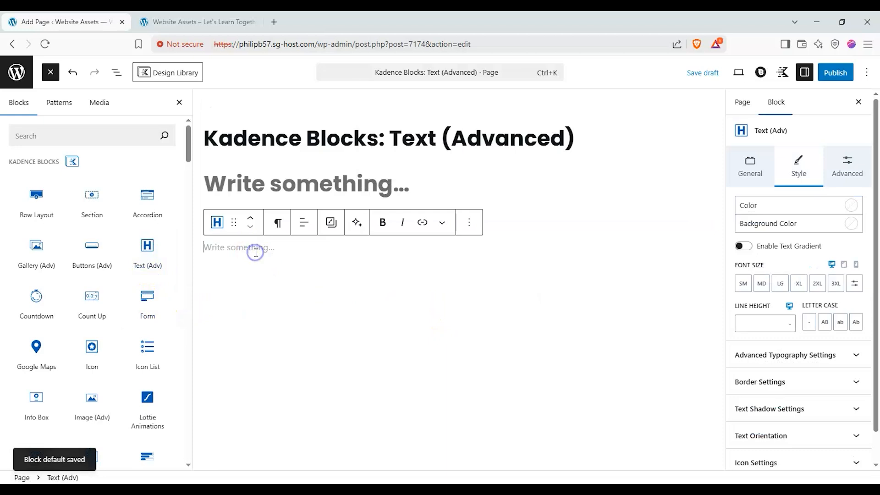
pyautogui.click(277, 223)
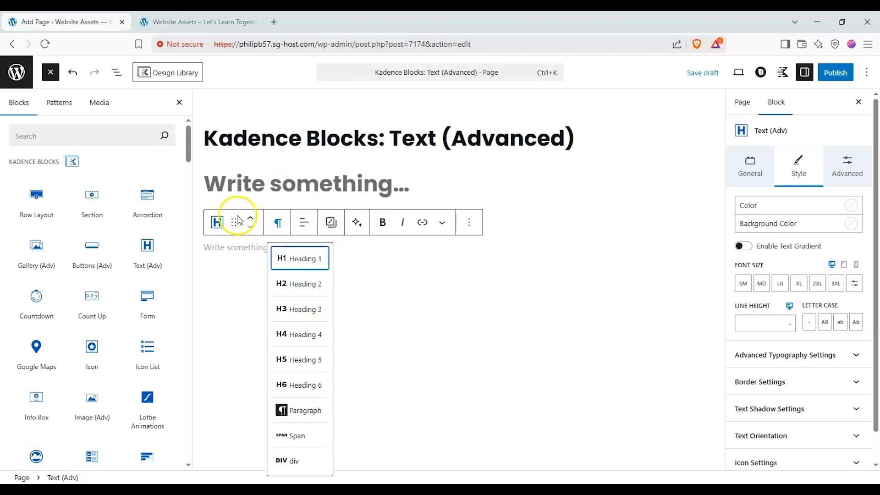
pyautogui.click(469, 223)
pyautogui.scroll(-1, 503, 435)
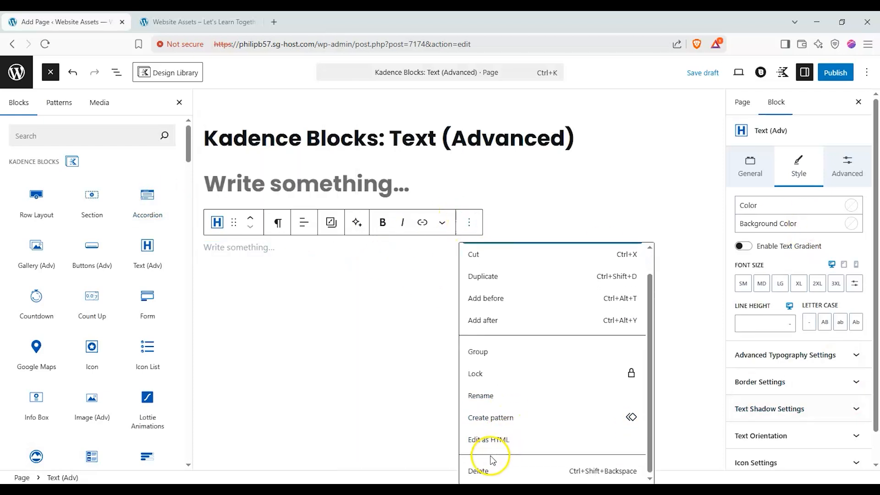
pyautogui.click(478, 470)
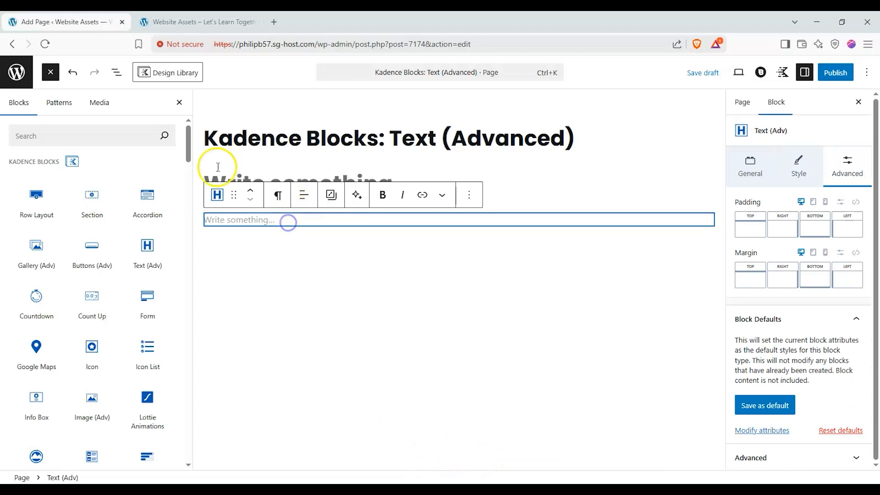
# Close the block library and enter "This is some example text" in the Heading 1 text block
pyautogui.click(62, 74)
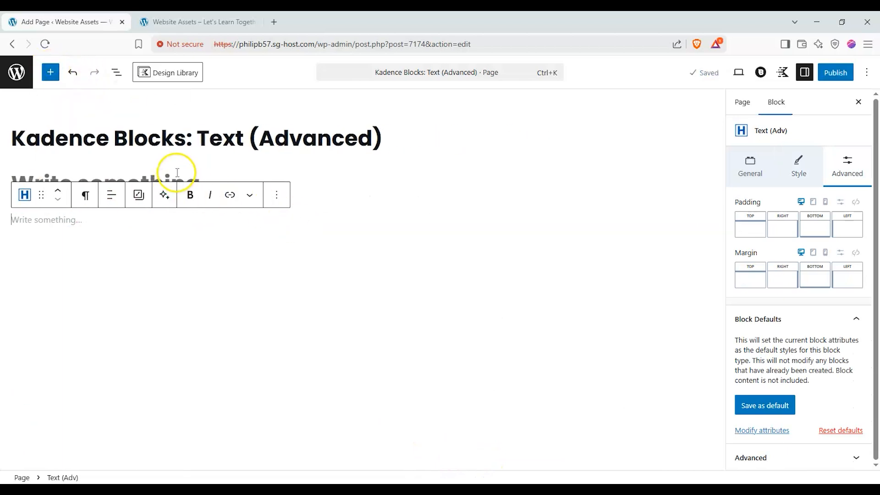
pyautogui.click(96, 179)
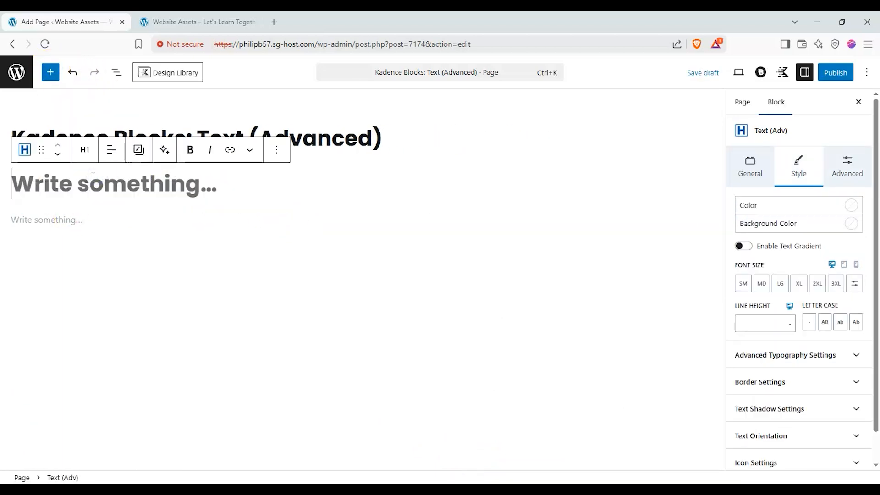
pyautogui.write('Thj')
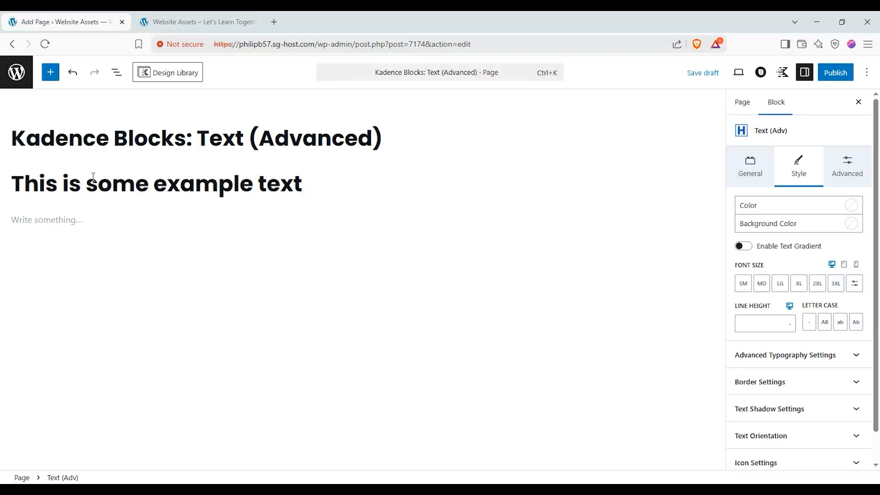
# Centre the Heading 1 example text and set its maximum width to 1278 px
pyautogui.click(90, 180)
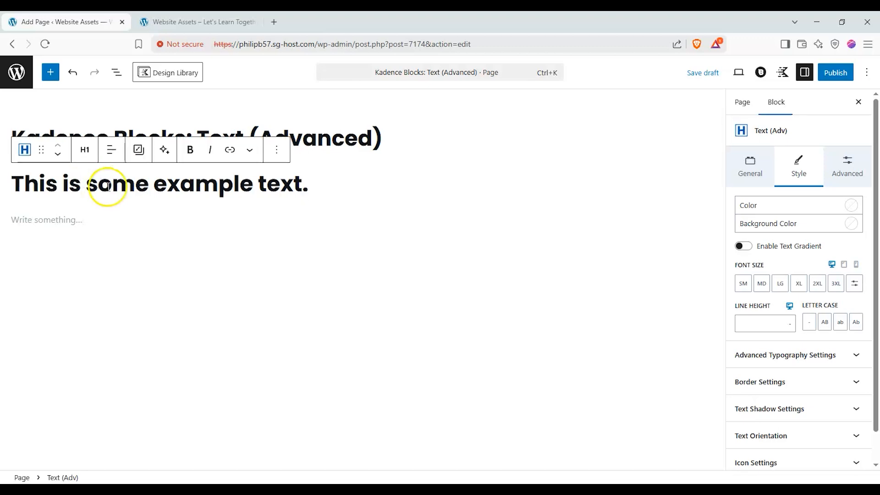
pyautogui.click(746, 166)
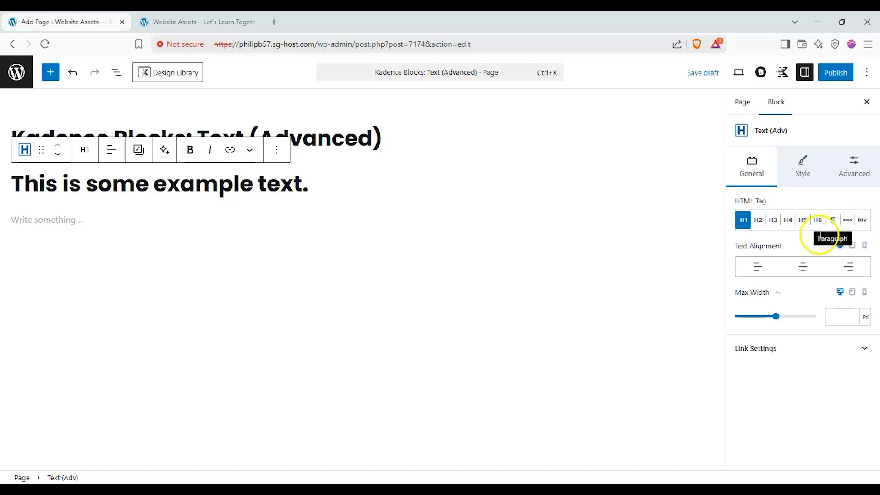
pyautogui.click(800, 269)
pyautogui.click(861, 270)
pyautogui.click(820, 272)
pyautogui.moveTo(788, 322)
pyautogui.mouseDown()
pyautogui.moveTo(804, 323)
pyautogui.moveTo(768, 322)
pyautogui.moveTo(787, 322)
pyautogui.mouseUp()
pyautogui.click(811, 349)
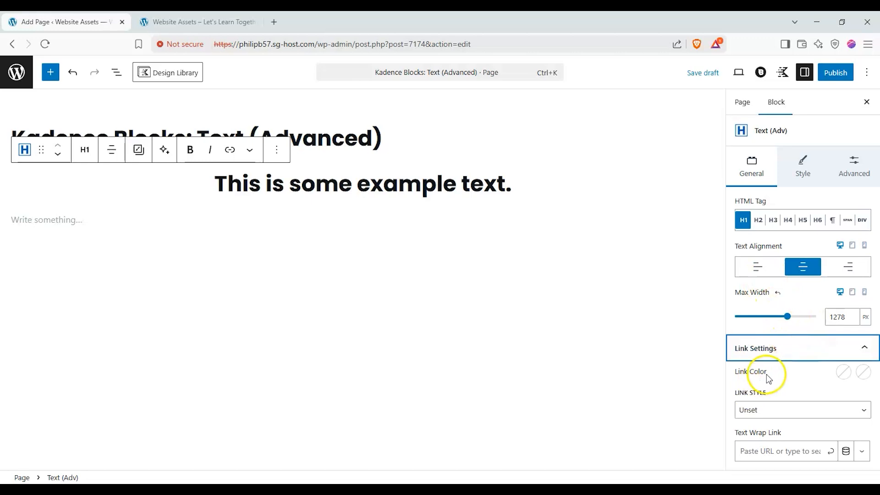
pyautogui.click(806, 348)
# Set the text colour of the Heading 1 example text to bright red
pyautogui.click(812, 155)
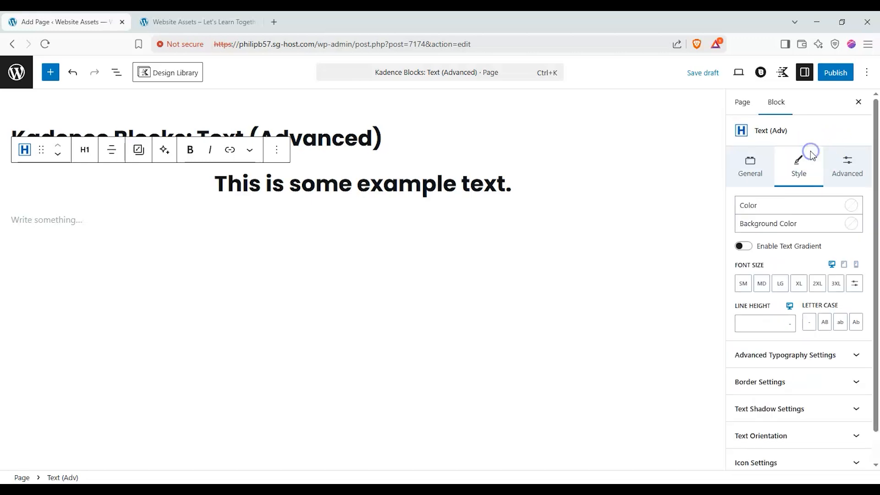
pyautogui.click(855, 206)
pyautogui.click(853, 223)
pyautogui.click(870, 237)
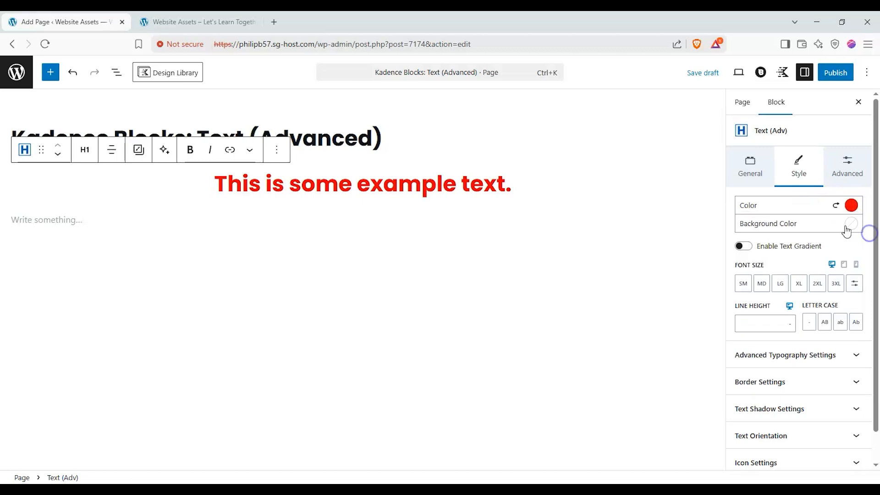
# Give the example text a background colour, trying near-black (1B1717) first and settling on dark navy blue
pyautogui.click(847, 224)
pyautogui.moveTo(785, 316)
pyautogui.mouseDown()
pyautogui.moveTo(749, 308)
pyautogui.moveTo(730, 289)
pyautogui.moveTo(733, 307)
pyautogui.moveTo(713, 310)
pyautogui.mouseUp()
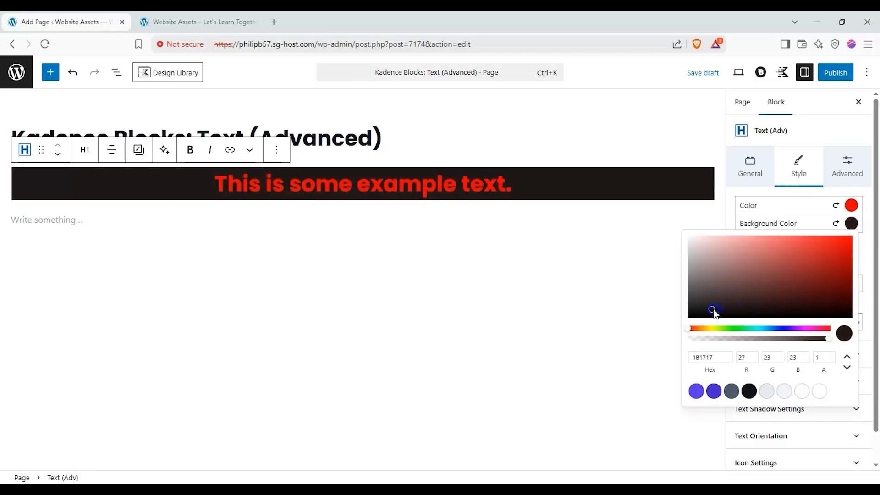
pyautogui.click(868, 261)
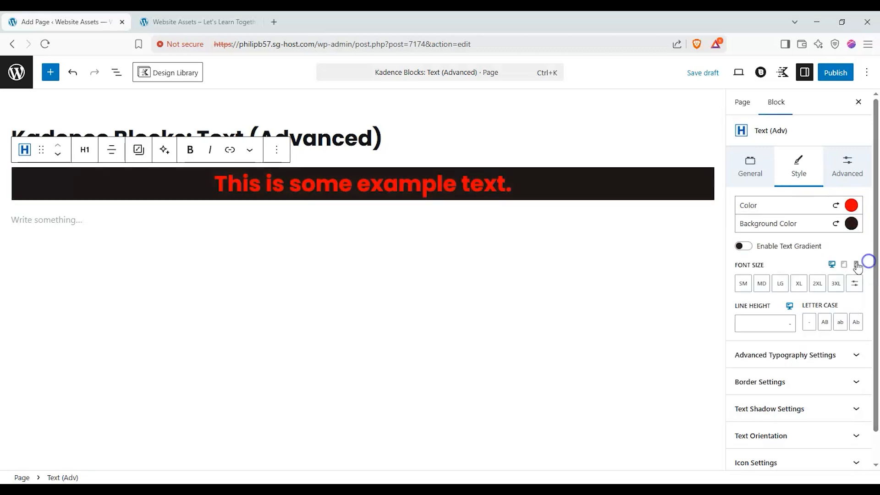
pyautogui.click(850, 230)
pyautogui.moveTo(774, 328); pyautogui.dragTo(782, 329)
pyautogui.moveTo(845, 293); pyautogui.dragTo(845, 291)
pyautogui.click(866, 301)
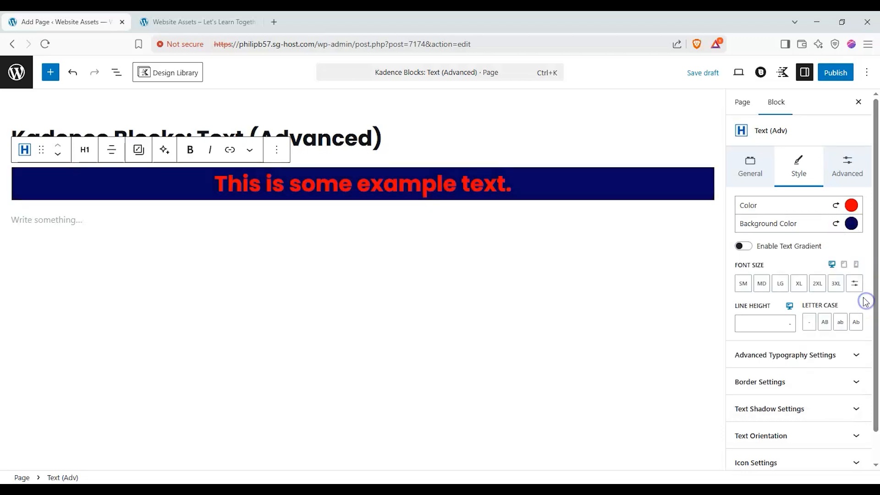
# Enable the text gradient for the example text and add two red colour stops between its blue ends
pyautogui.click(742, 246)
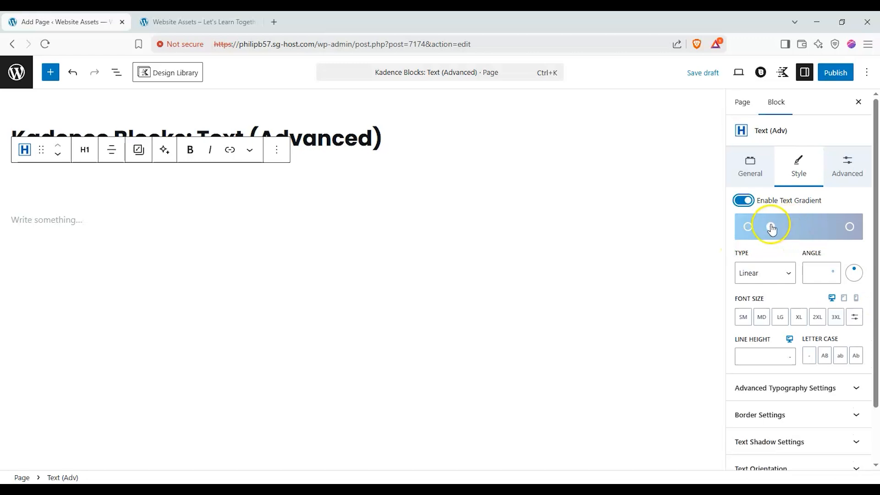
pyautogui.click(765, 227)
pyautogui.click(835, 258)
pyautogui.click(850, 258)
pyautogui.click(814, 226)
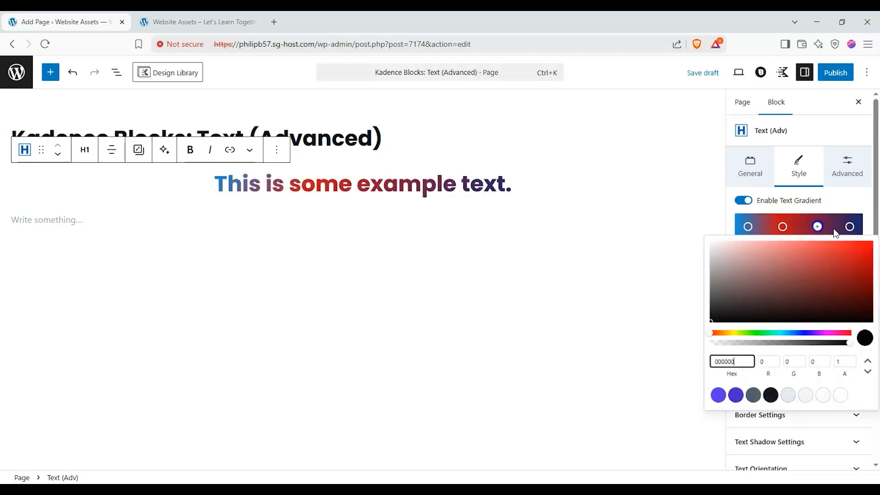
pyautogui.click(839, 254)
pyautogui.click(860, 222)
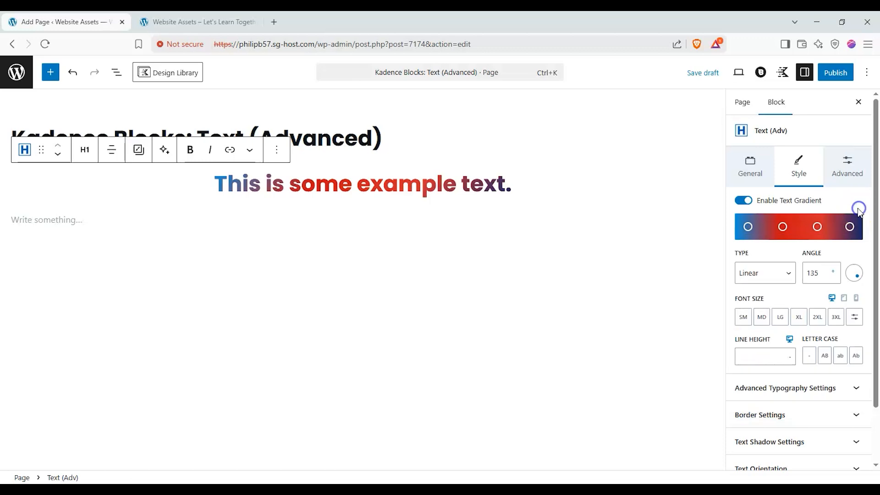
# Switch the text gradient type to Radial and back to Linear
pyautogui.click(781, 279)
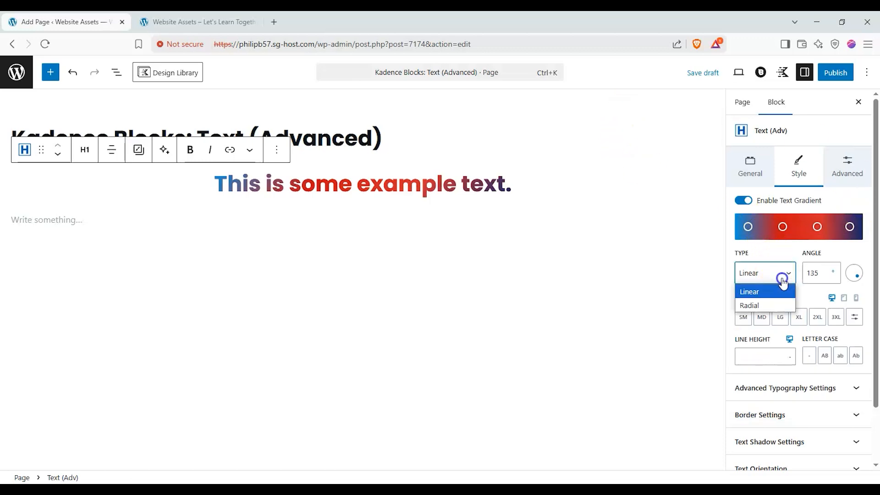
pyautogui.click(770, 305)
pyautogui.click(775, 281)
pyautogui.click(772, 289)
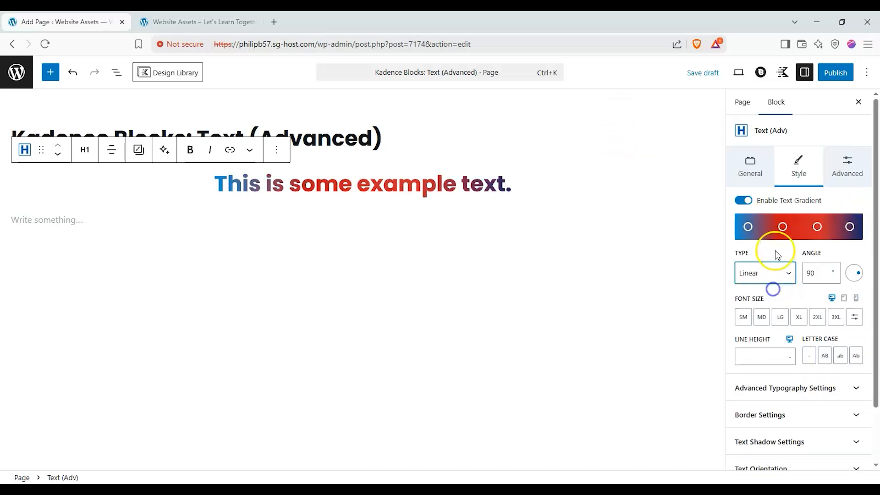
# Try several preset font sizes on the example text, including 3XL, and settle on XL
pyautogui.click(743, 317)
pyautogui.click(762, 318)
pyautogui.click(780, 317)
pyautogui.click(836, 317)
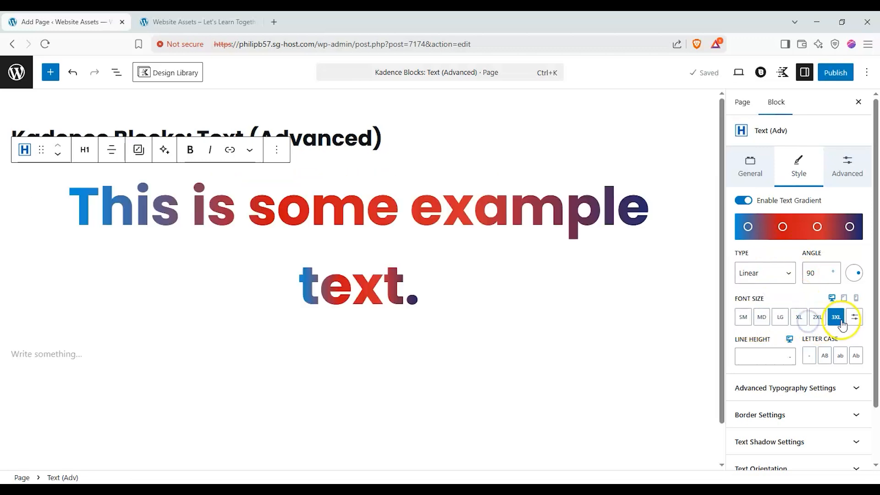
pyautogui.click(854, 317)
pyautogui.click(853, 318)
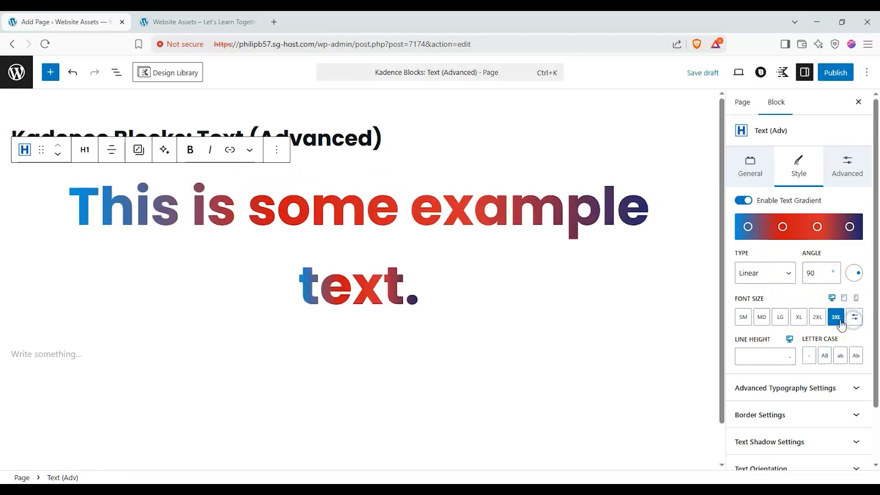
pyautogui.click(799, 317)
pyautogui.click(784, 318)
pyautogui.click(796, 318)
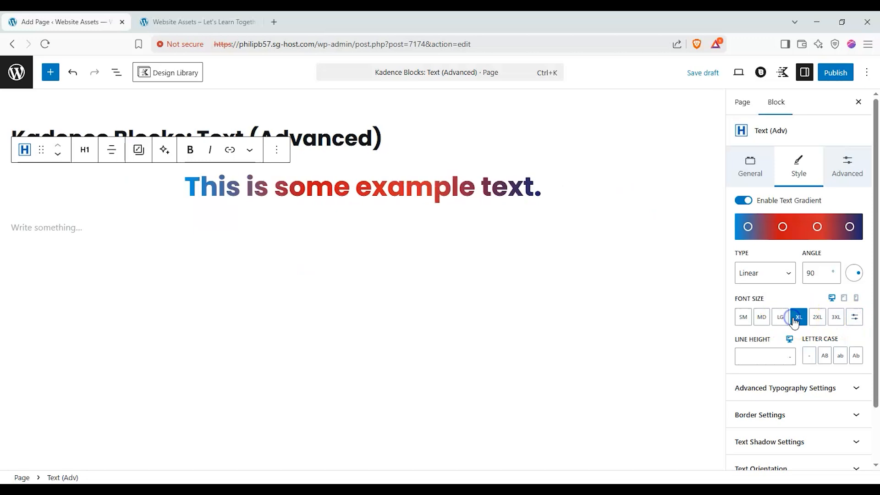
# Try a line height of 23 on the example text and clear the value again
pyautogui.click(771, 357)
pyautogui.write('23')
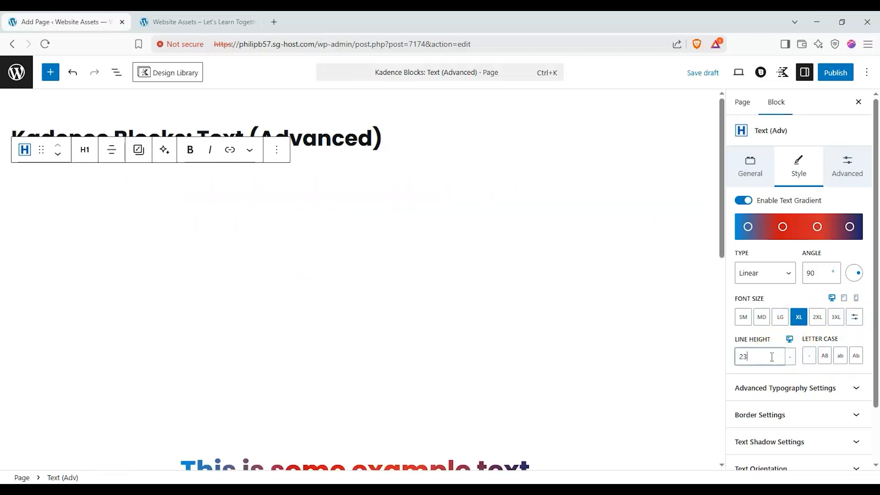
pyautogui.press('BackSpace')
pyautogui.press('BackSpace')
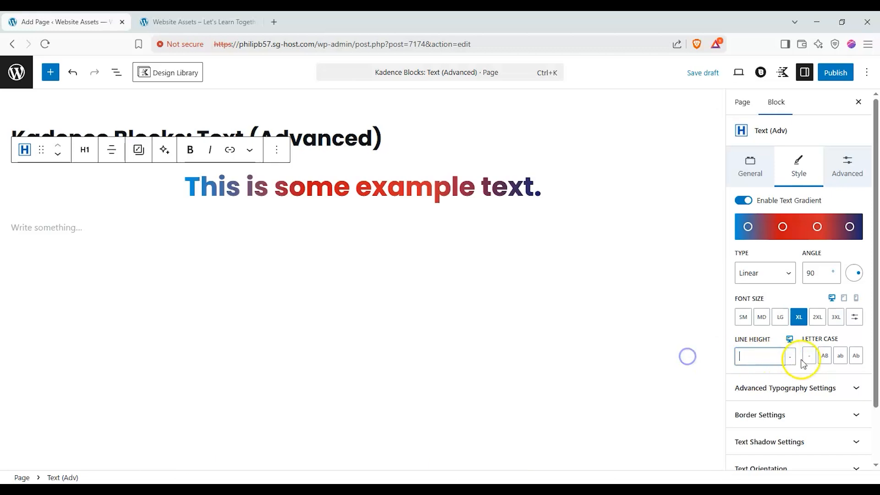
# Try the letter case options on the example text and keep the capitalized style (Ab)
pyautogui.click(824, 358)
pyautogui.click(823, 356)
pyautogui.click(840, 355)
pyautogui.click(854, 357)
# Set the example text's font family to Georgia, serif in the advanced typography settings
pyautogui.click(840, 388)
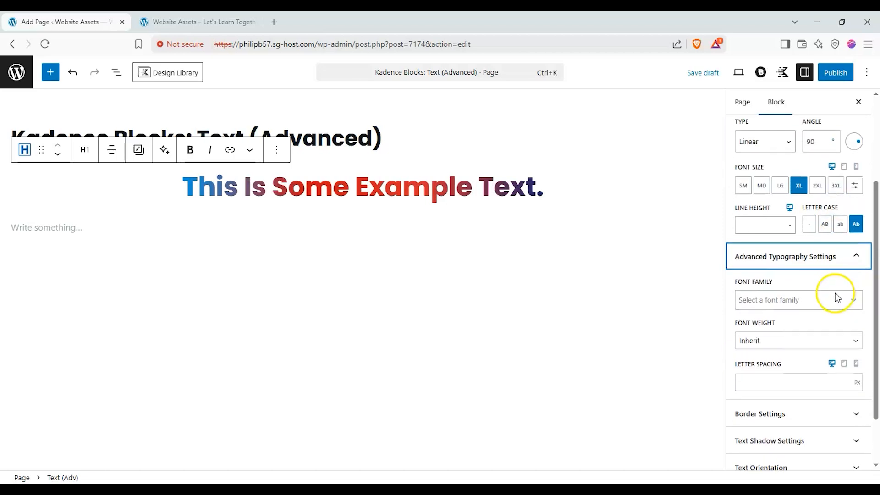
pyautogui.click(834, 294)
pyautogui.scroll(-3, 788, 407)
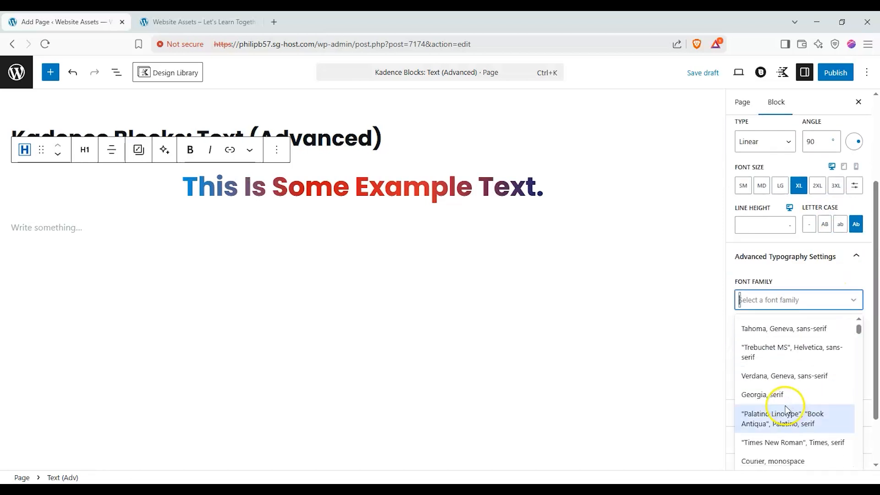
pyautogui.click(784, 395)
# Try other font weights on the example text and return the weight to Inherit
pyautogui.click(813, 346)
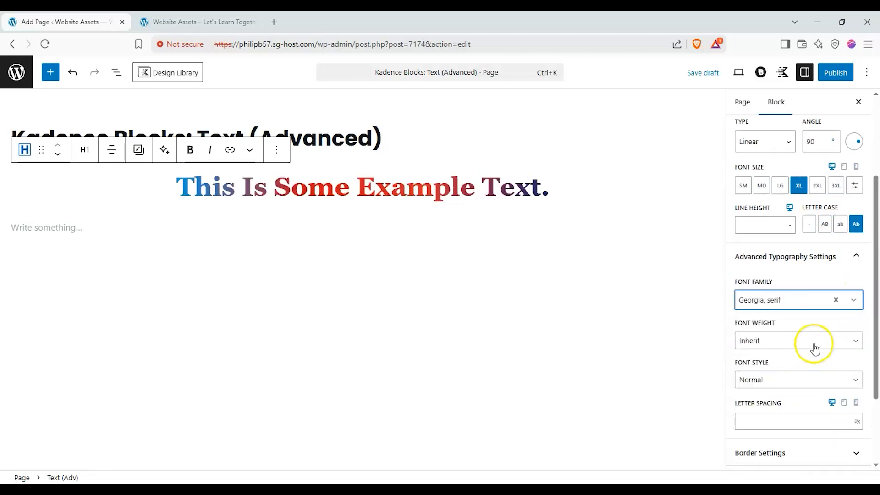
pyautogui.click(802, 386)
pyautogui.click(802, 351)
pyautogui.click(781, 385)
pyautogui.click(776, 341)
pyautogui.click(768, 356)
# Set the example text's font style to Italic and its letter spacing to 5 px
pyautogui.click(786, 381)
pyautogui.click(777, 402)
pyautogui.scroll(-1, 784, 389)
pyautogui.click(800, 365)
pyautogui.write('5')
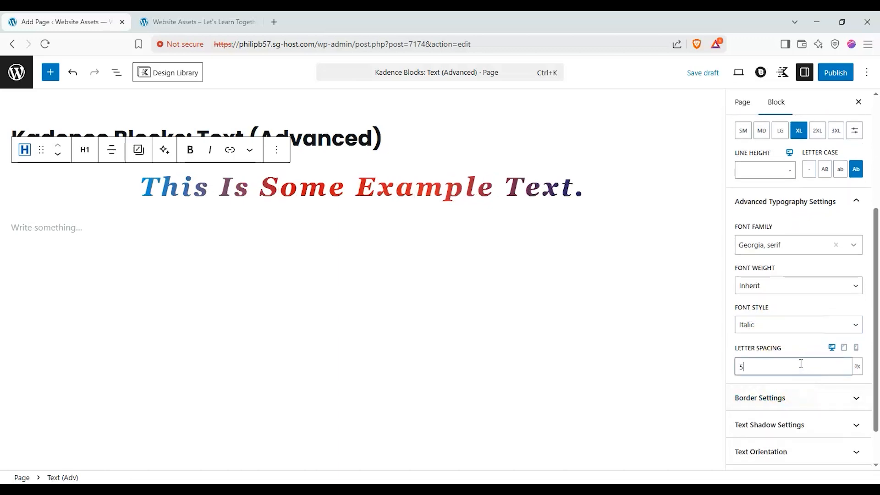
# Add a 5 px double-line border in red (F60000) around the example text
pyautogui.click(801, 398)
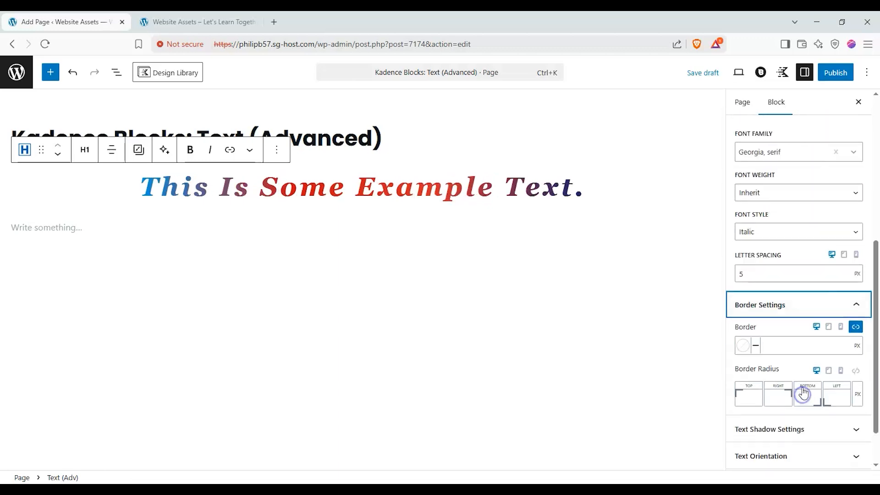
pyautogui.click(745, 344)
pyautogui.moveTo(717, 234); pyautogui.dragTo(744, 171)
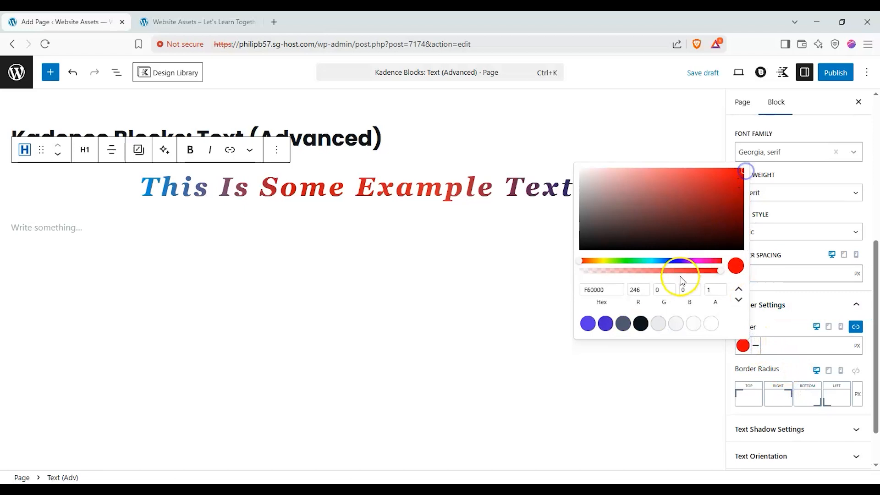
pyautogui.click(782, 369)
pyautogui.click(755, 345)
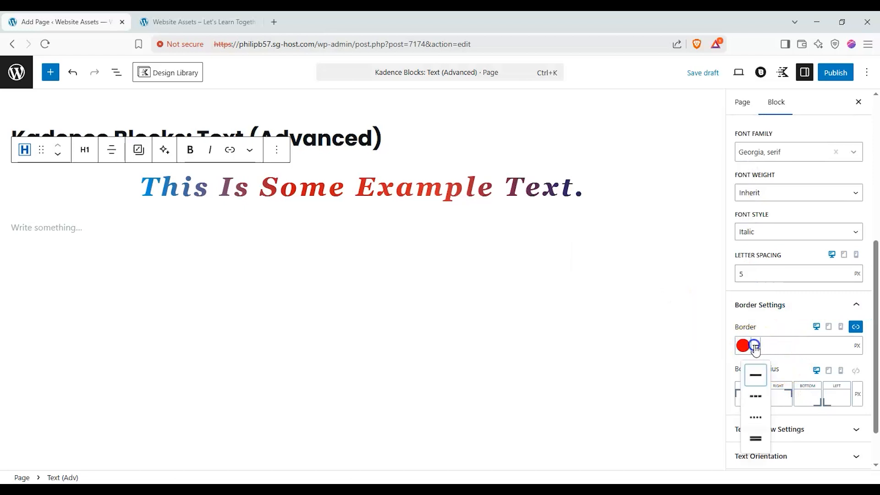
pyautogui.click(752, 437)
pyautogui.write('5')
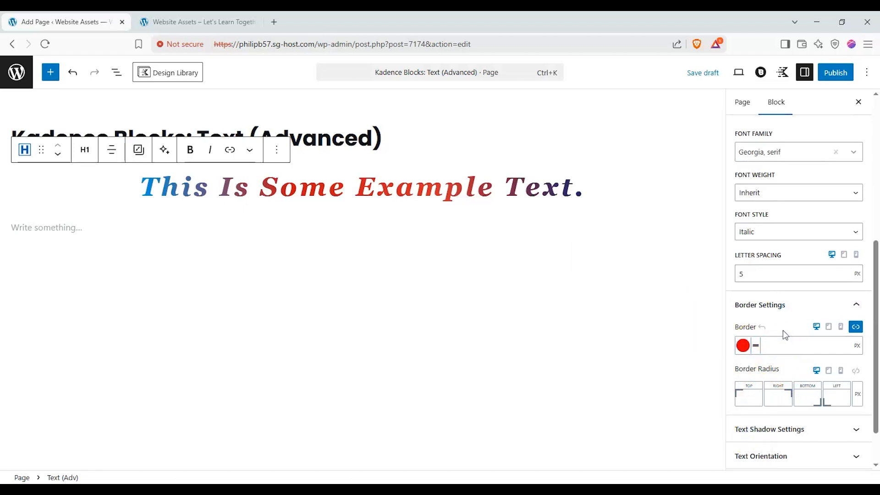
# Link the border's corner radii and round all corners to 59 px
pyautogui.click(751, 398)
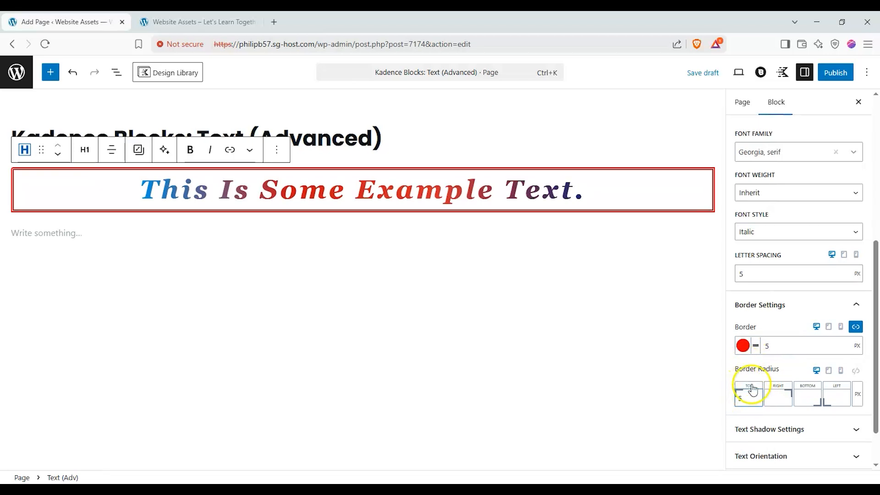
pyautogui.click(854, 370)
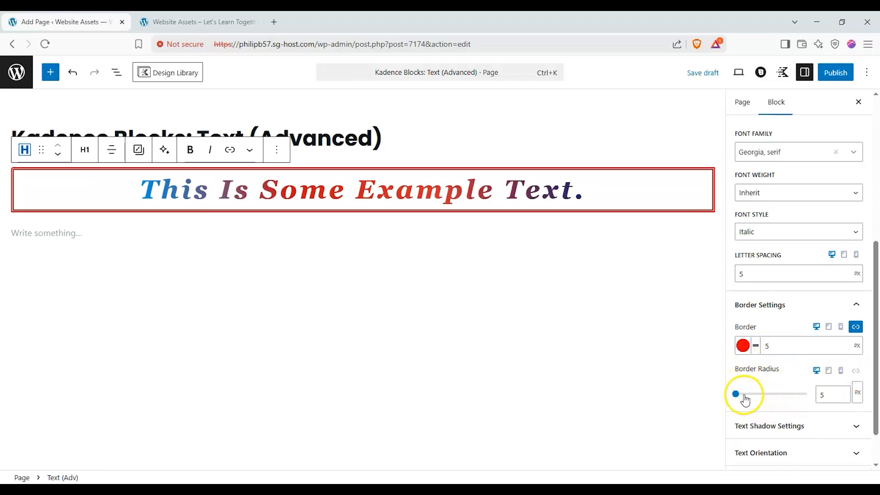
pyautogui.moveTo(741, 394); pyautogui.dragTo(746, 397)
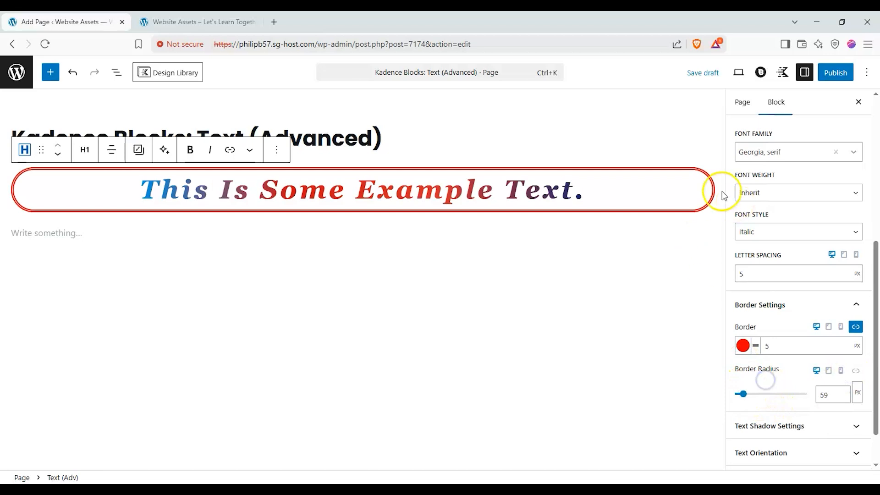
# Enable a text shadow on the example text with X and Y offsets of 5 and a blur of 4
pyautogui.scroll(-1, 823, 321)
pyautogui.click(828, 380)
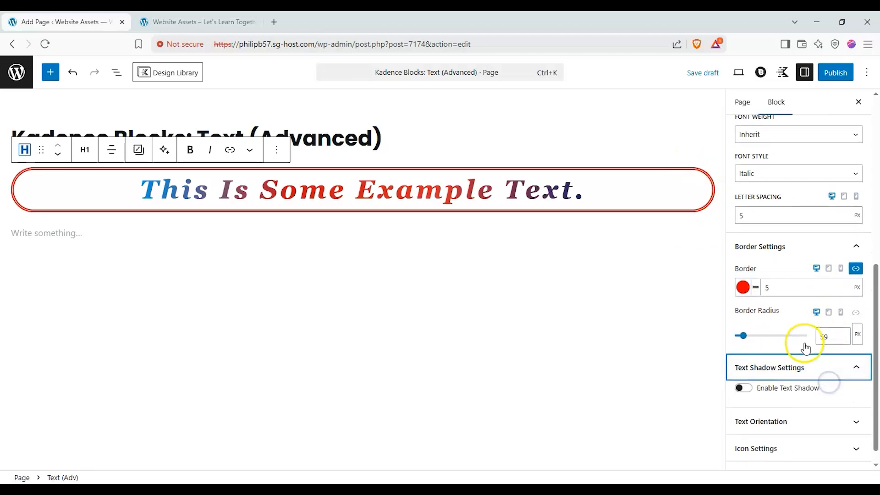
pyautogui.click(743, 422)
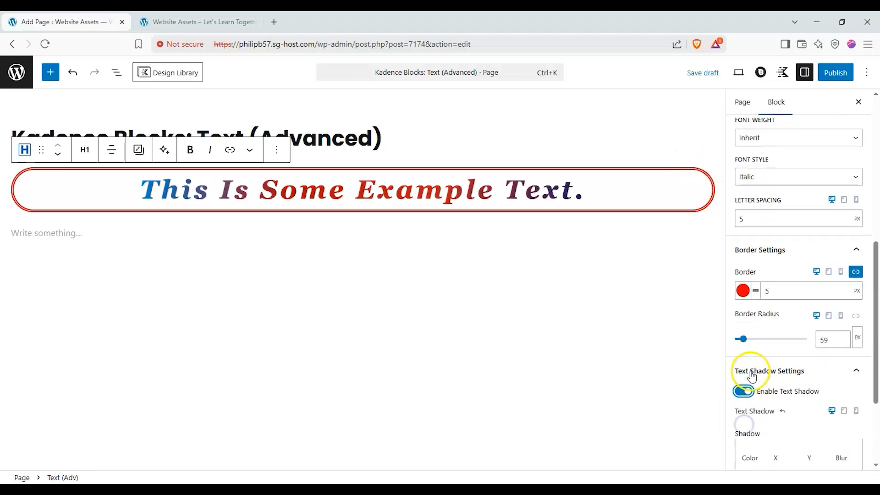
pyautogui.scroll(-3, 773, 408)
pyautogui.click(751, 352)
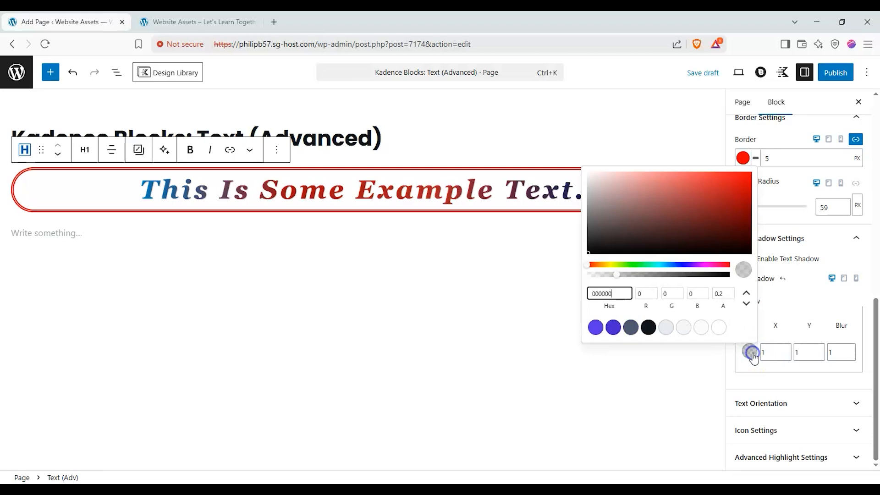
pyautogui.click(746, 253)
pyautogui.click(797, 364)
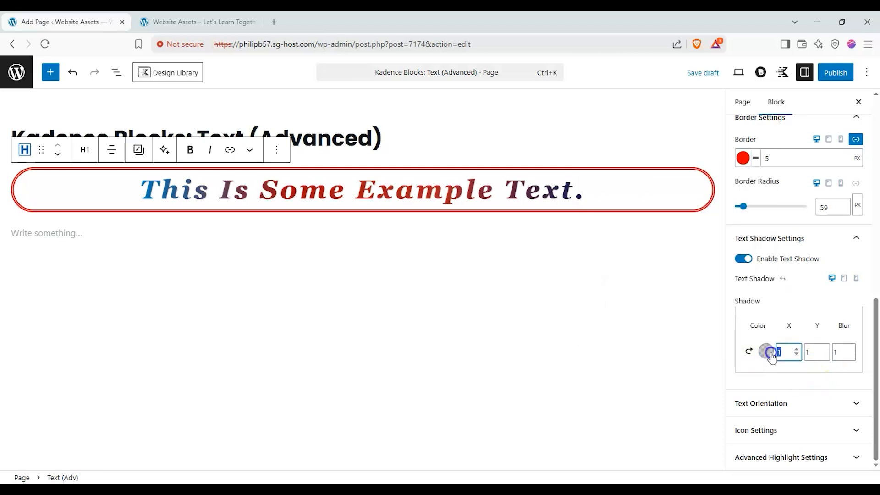
pyautogui.write('55')
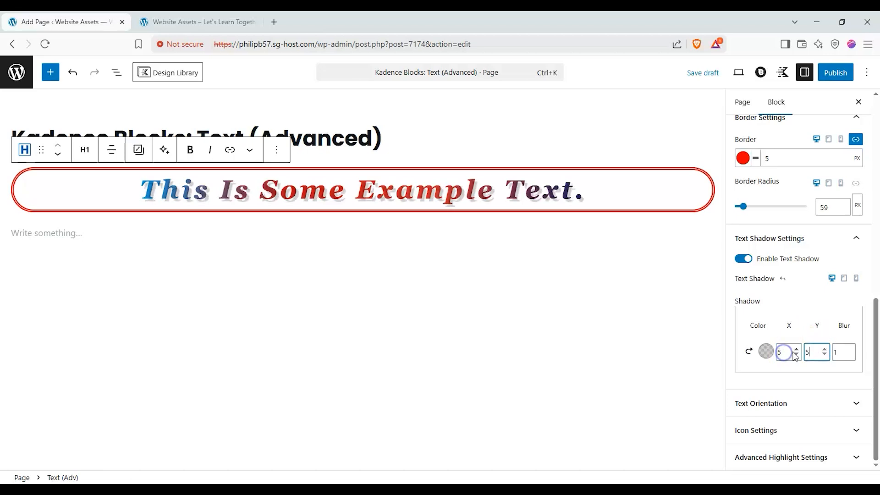
pyautogui.click(842, 355)
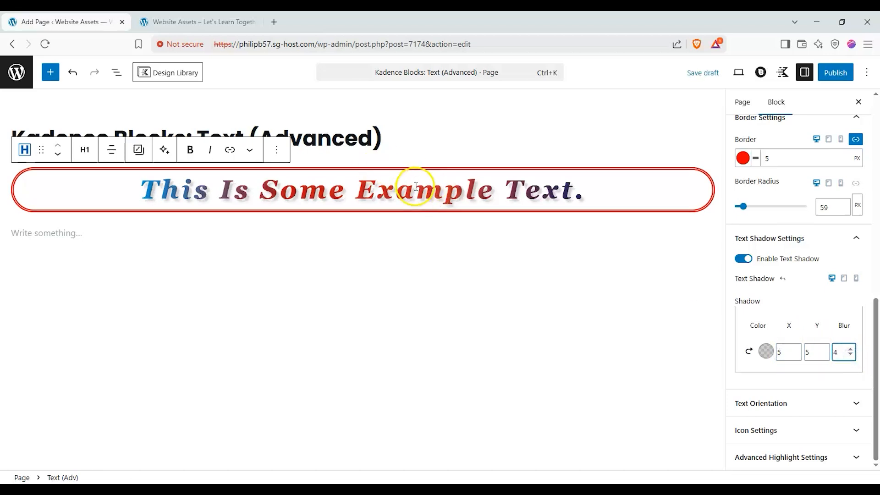
# Try the stacked vertical and rotated orientations on the example text and return it to horizontal
pyautogui.click(828, 403)
pyautogui.click(749, 400)
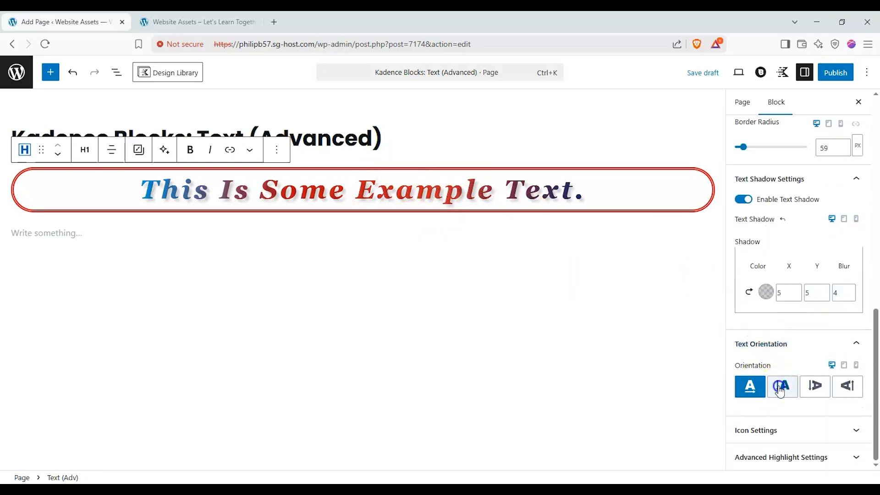
pyautogui.click(781, 386)
pyautogui.scroll(-1, 503, 249)
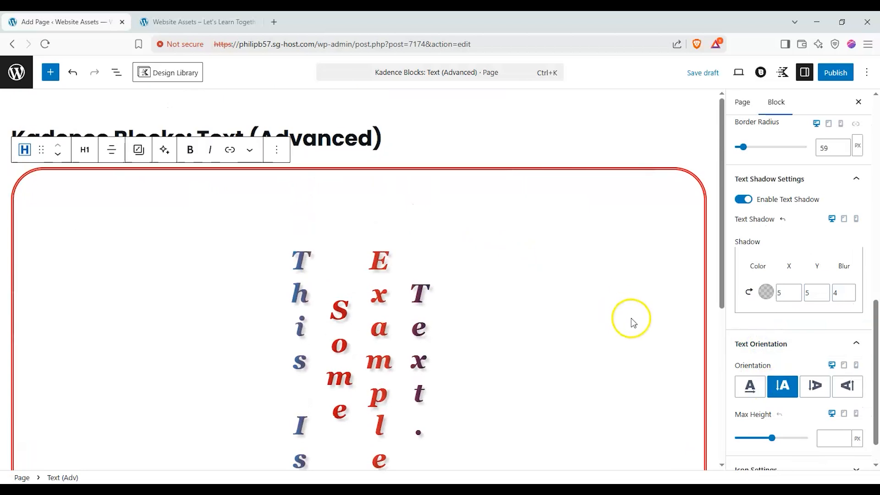
pyautogui.click(812, 386)
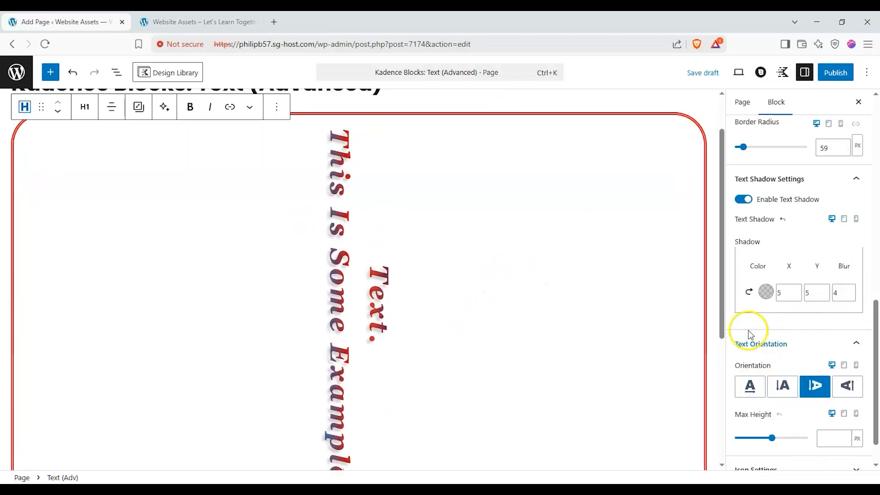
pyautogui.click(847, 393)
pyautogui.click(818, 401)
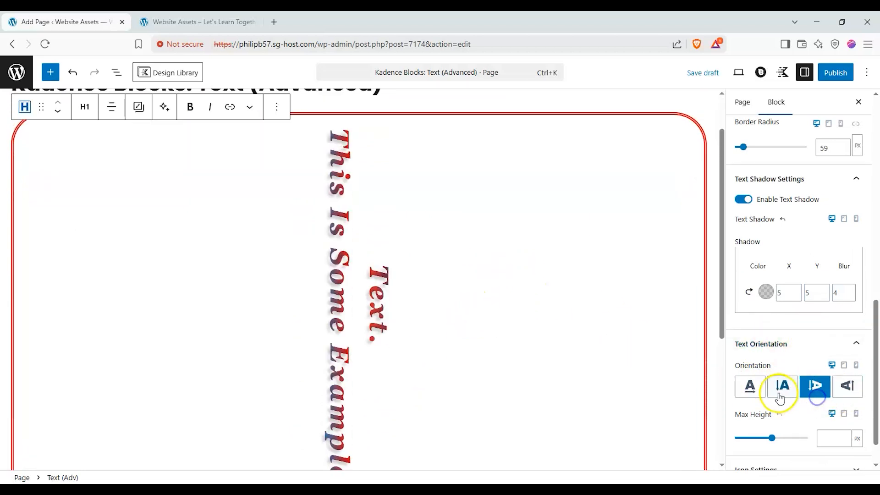
pyautogui.click(755, 389)
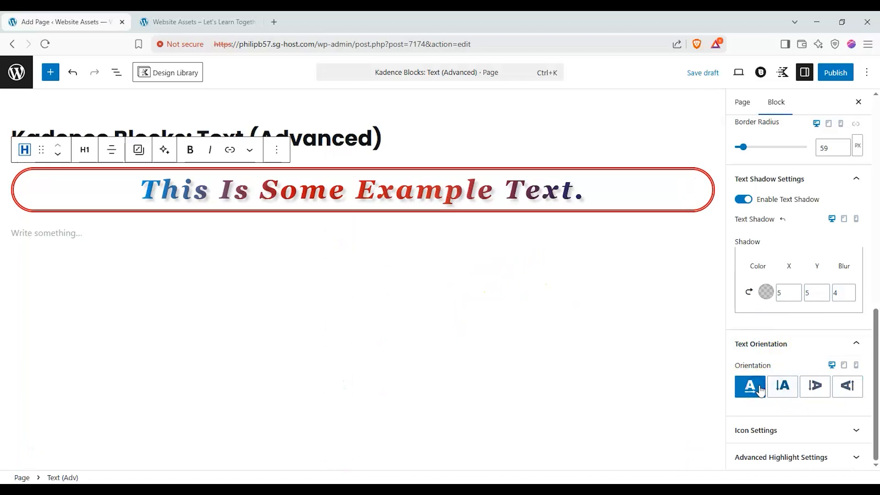
# Rotate the example text sideways to read downward and set its maximum height to 512 px
pyautogui.click(817, 390)
pyautogui.moveTo(772, 440); pyautogui.dragTo(794, 443)
pyautogui.scroll(-1, 795, 443)
pyautogui.scroll(-4, 641, 359)
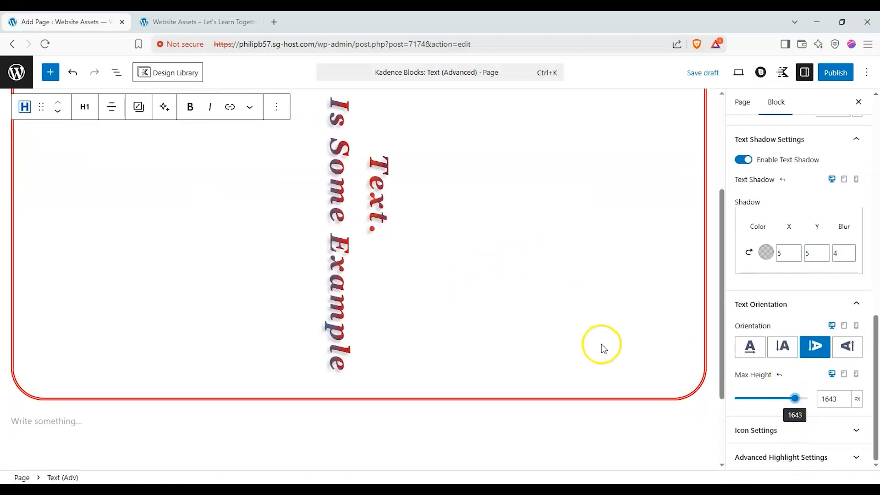
pyautogui.click(750, 398)
pyautogui.moveTo(752, 407); pyautogui.dragTo(754, 408)
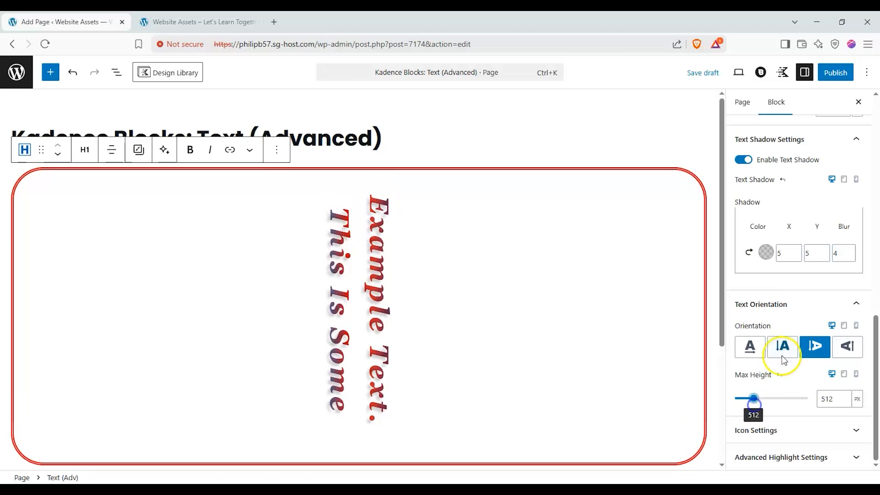
# Preview the rotated text at tablet size and restore the horizontal orientation for desktop
pyautogui.click(844, 326)
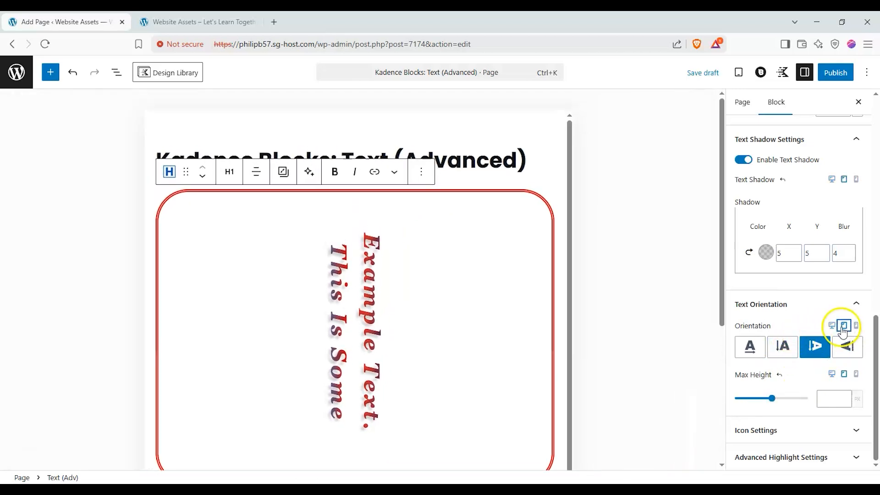
pyautogui.click(832, 327)
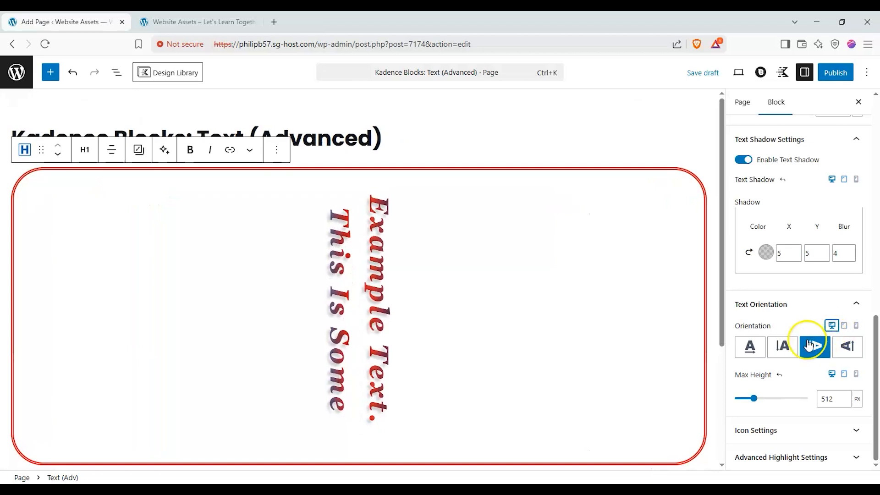
pyautogui.click(749, 351)
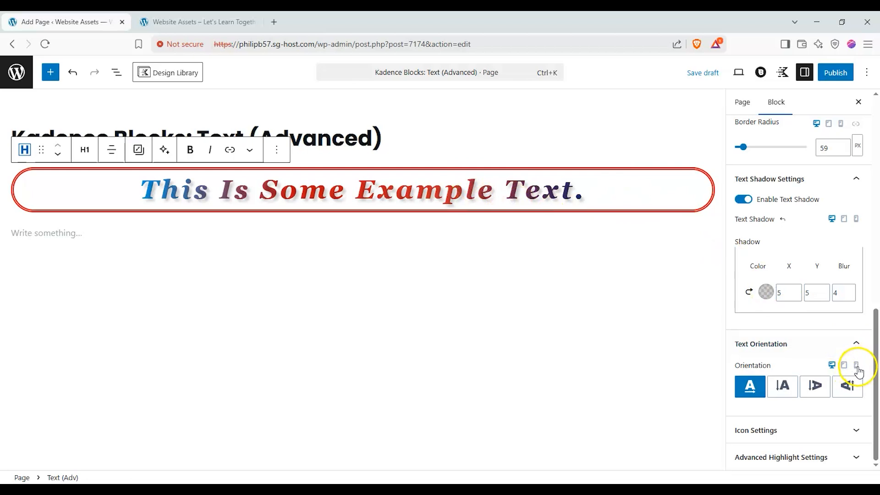
# Rotate the desktop text sideways, give mobile a horizontal orientation, and return desktop to horizontal as well
pyautogui.click(819, 389)
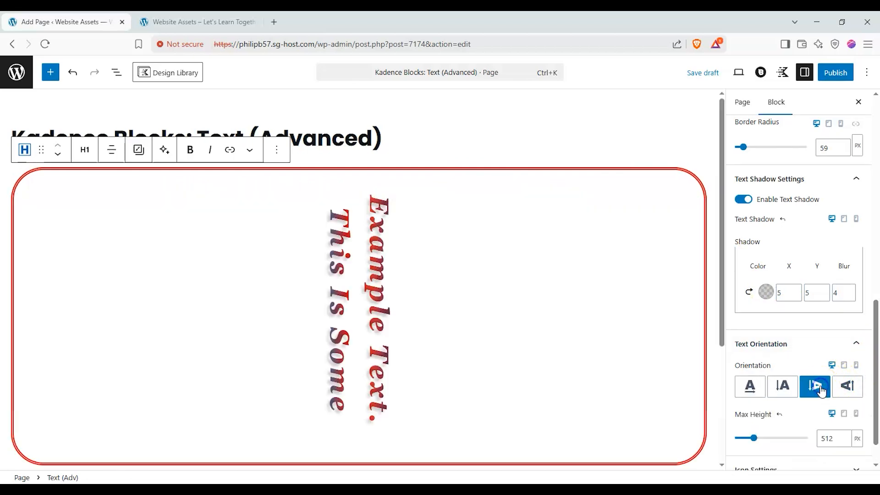
pyautogui.click(855, 367)
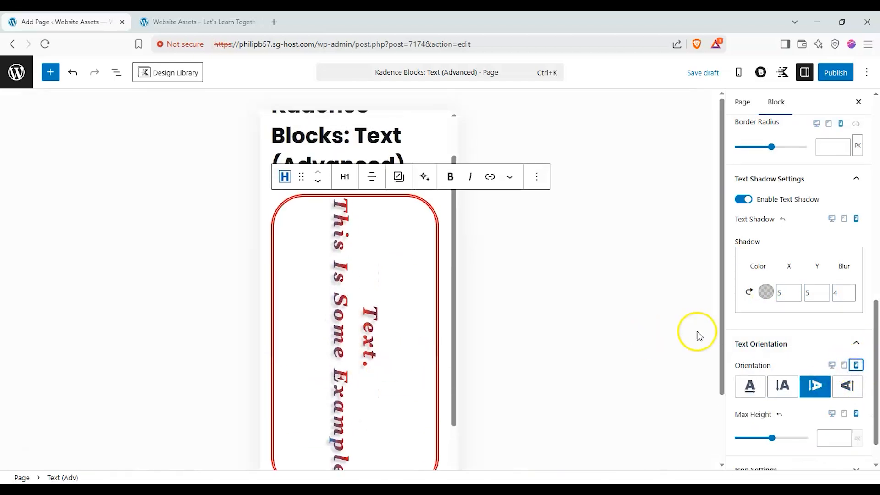
pyautogui.click(750, 386)
pyautogui.click(830, 364)
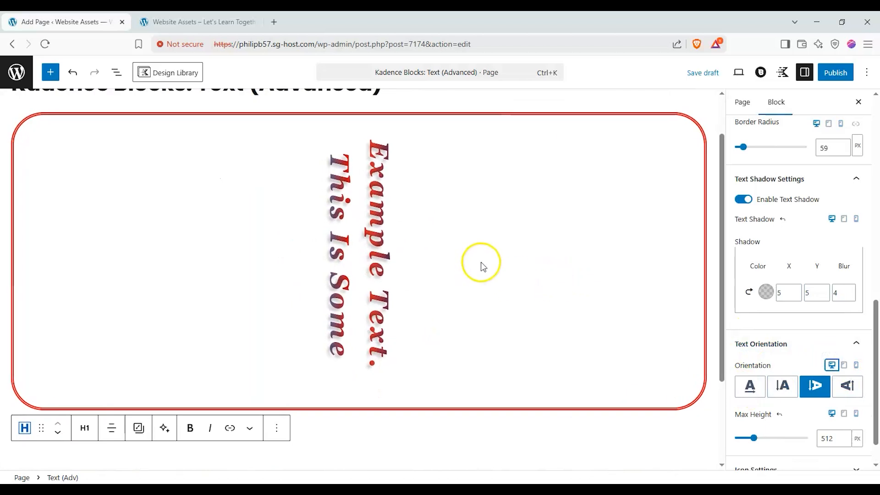
pyautogui.click(749, 386)
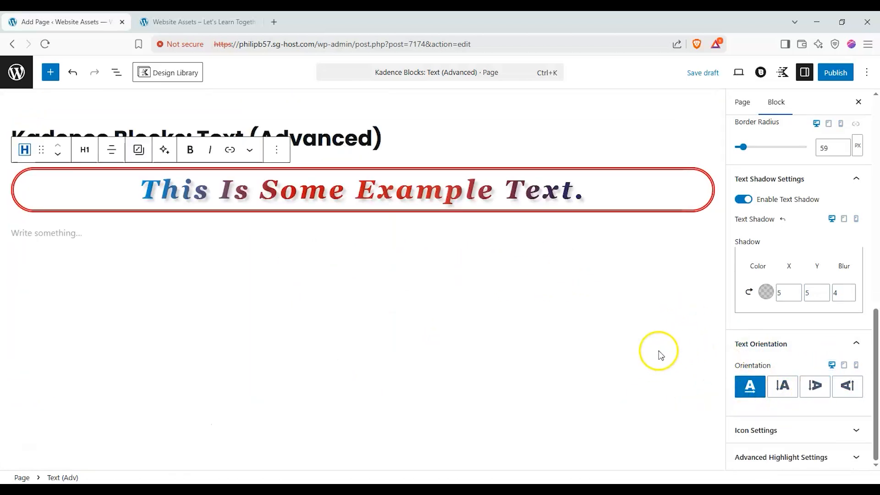
# Add the anchor icon to the example text and set its location to Right
pyautogui.click(844, 427)
pyautogui.scroll(3, 779, 284)
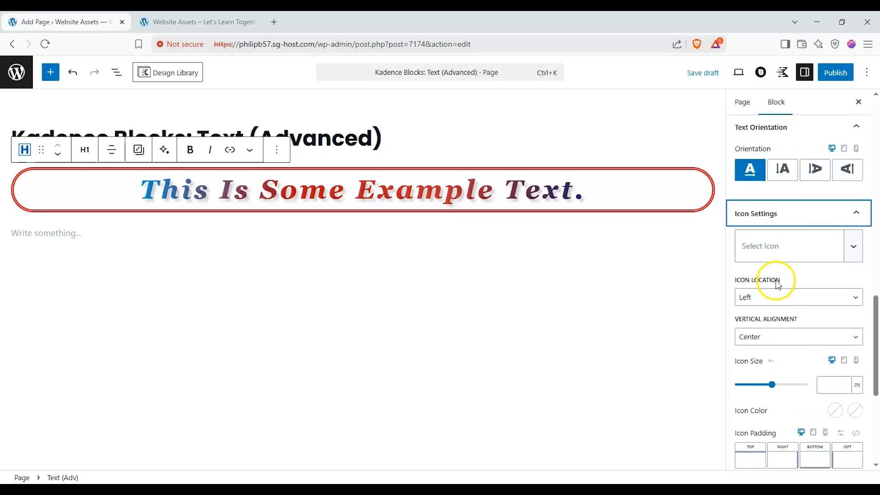
pyautogui.click(852, 248)
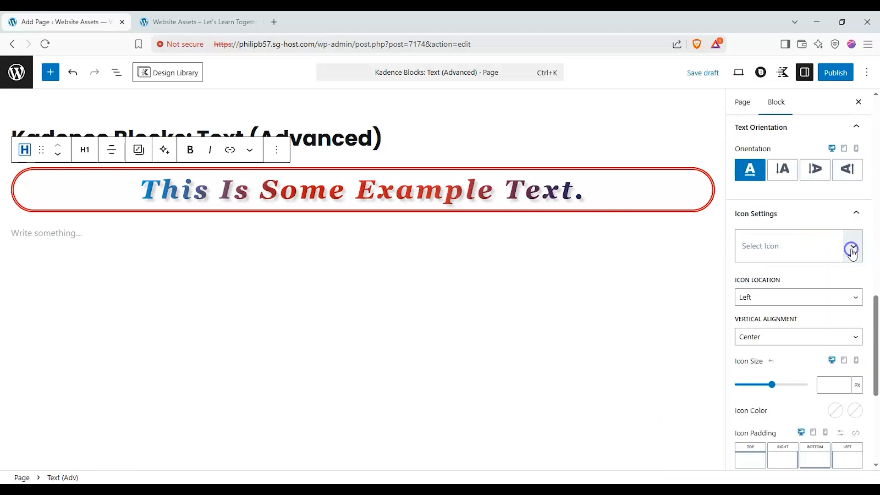
pyautogui.click(851, 251)
pyautogui.scroll(-2, 772, 381)
pyautogui.scroll(1, 780, 376)
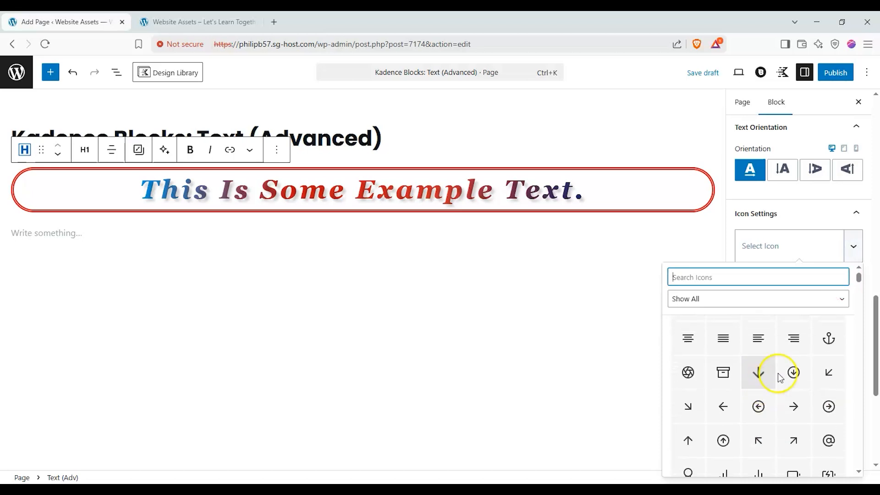
pyautogui.click(828, 338)
pyautogui.click(784, 297)
pyautogui.click(767, 324)
# Set the anchor icon's vertical alignment to Start, after trying Baseline, and its size to 74 px
pyautogui.click(769, 336)
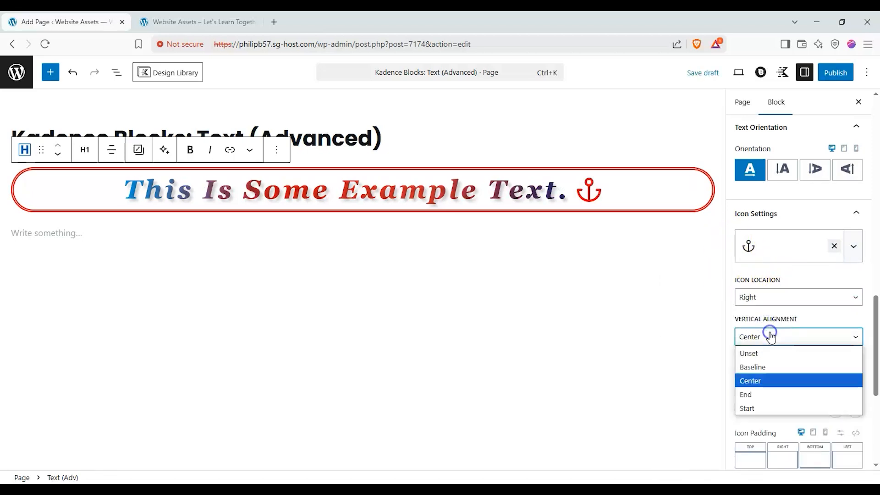
pyautogui.click(770, 366)
pyautogui.click(777, 334)
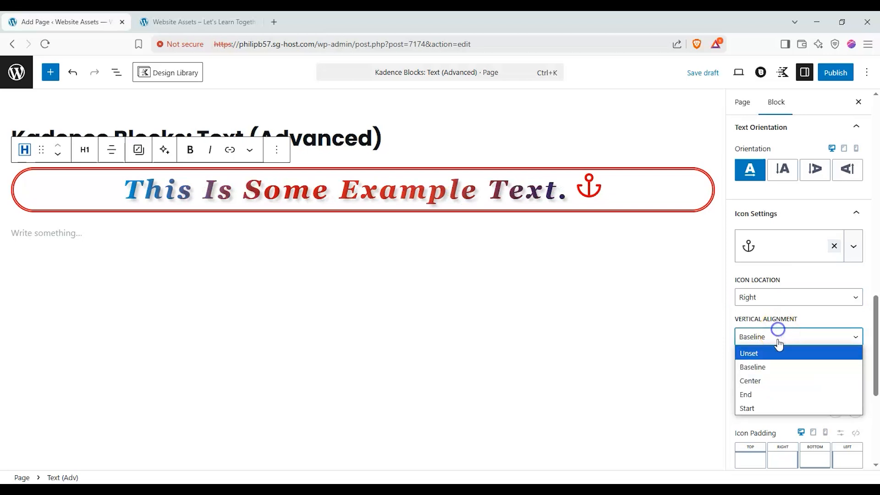
pyautogui.click(767, 403)
pyautogui.moveTo(772, 385); pyautogui.dragTo(763, 389)
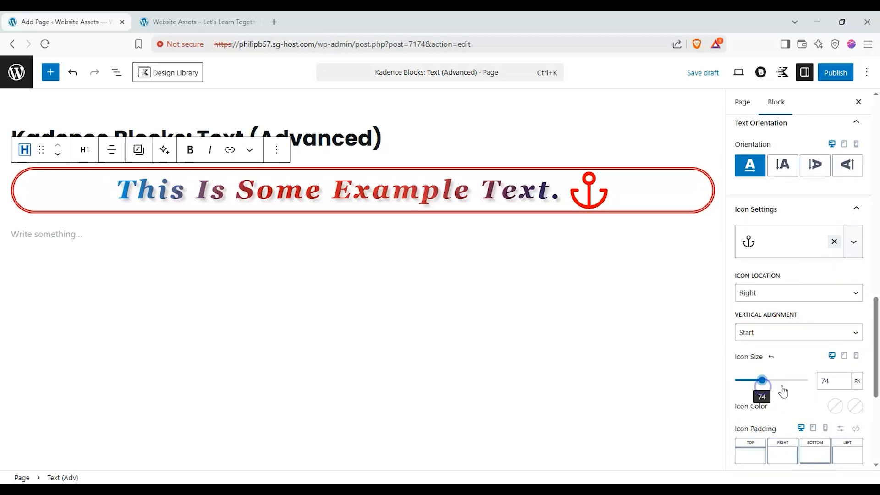
# Color the anchor icon near-black (1F0808) and set its hover color to red (E70707)
pyautogui.scroll(-1, 797, 376)
pyautogui.click(833, 354)
pyautogui.moveTo(798, 261); pyautogui.dragTo(796, 251)
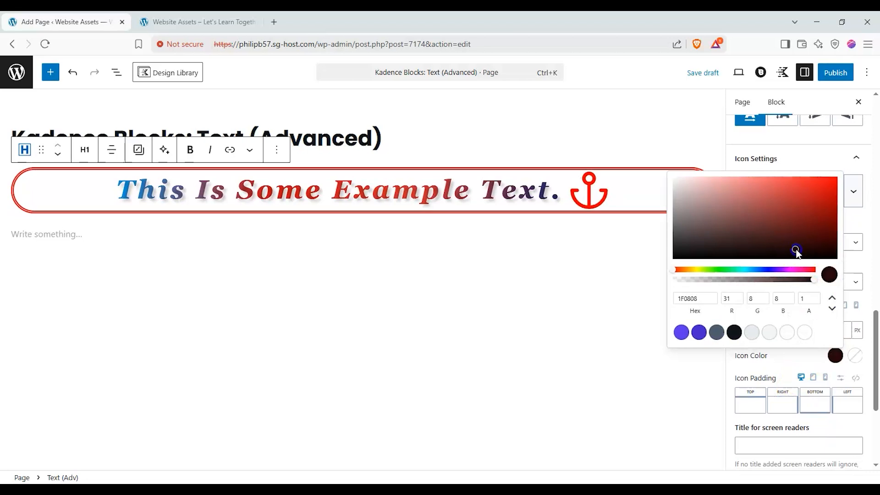
pyautogui.click(794, 362)
pyautogui.click(852, 358)
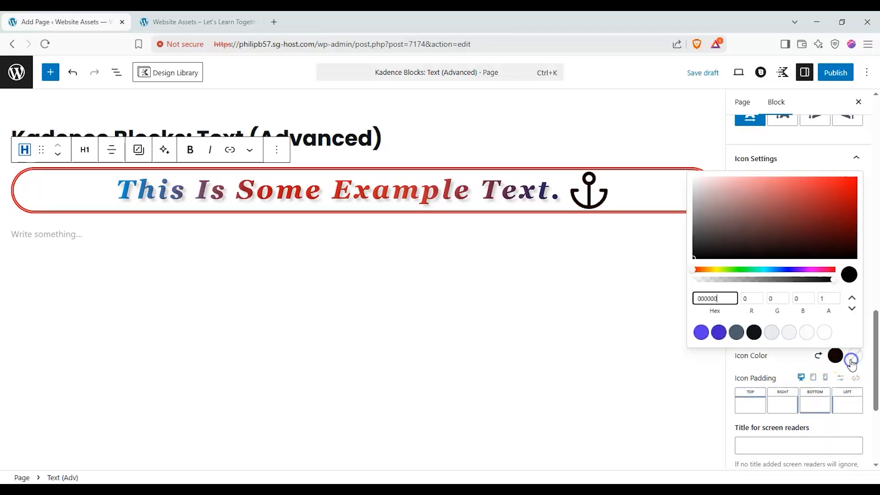
pyautogui.click(851, 185)
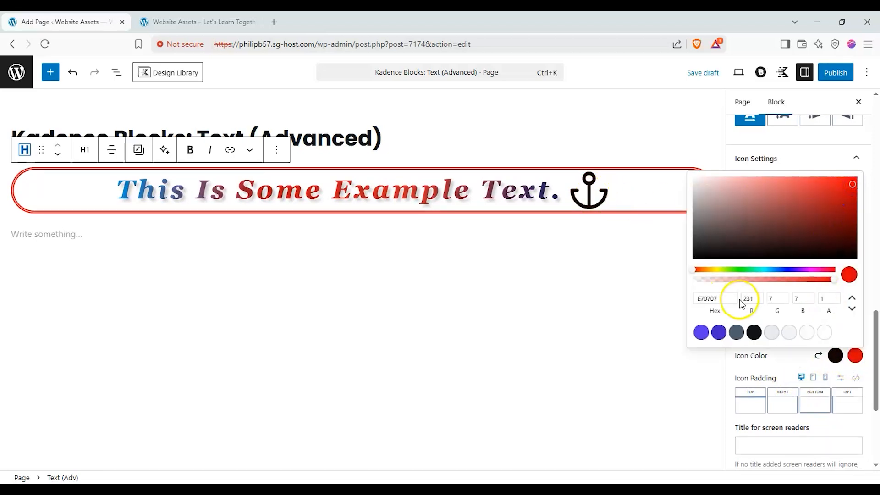
pyautogui.click(784, 362)
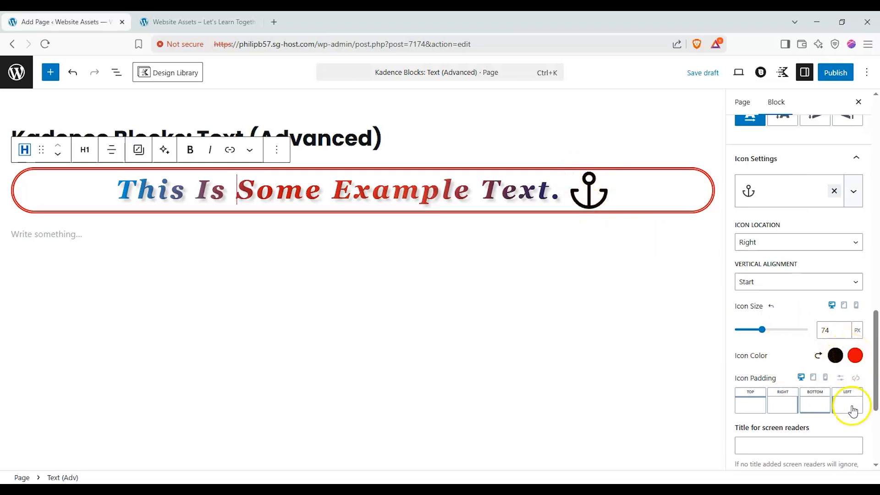
# Enter "icon" as the anchor icon's tooltip content
pyautogui.scroll(-2, 779, 404)
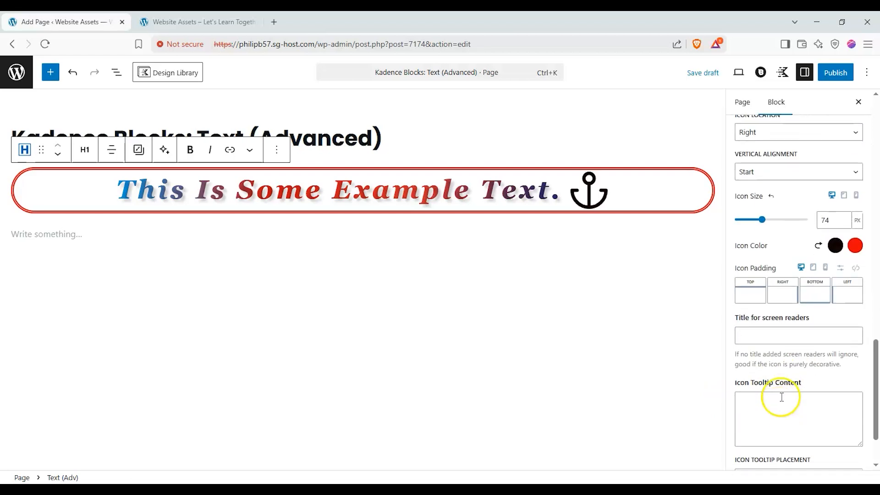
pyautogui.scroll(-2, 781, 397)
pyautogui.click(793, 335)
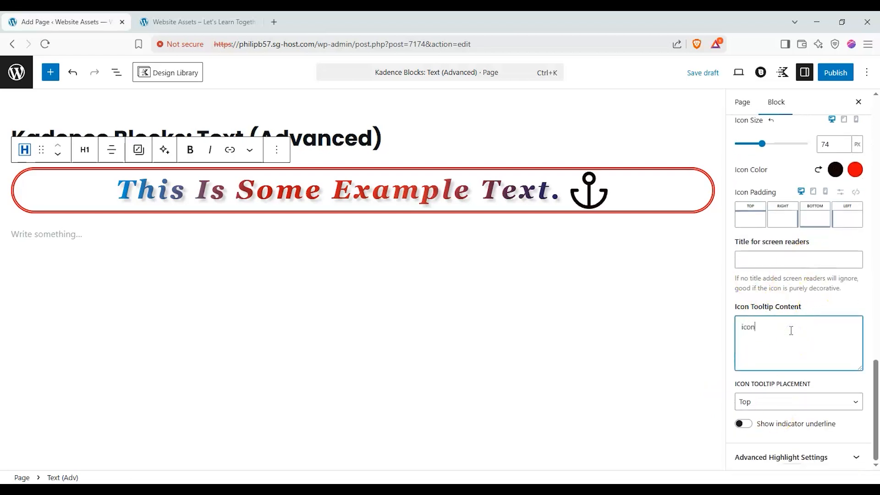
pyautogui.click(775, 290)
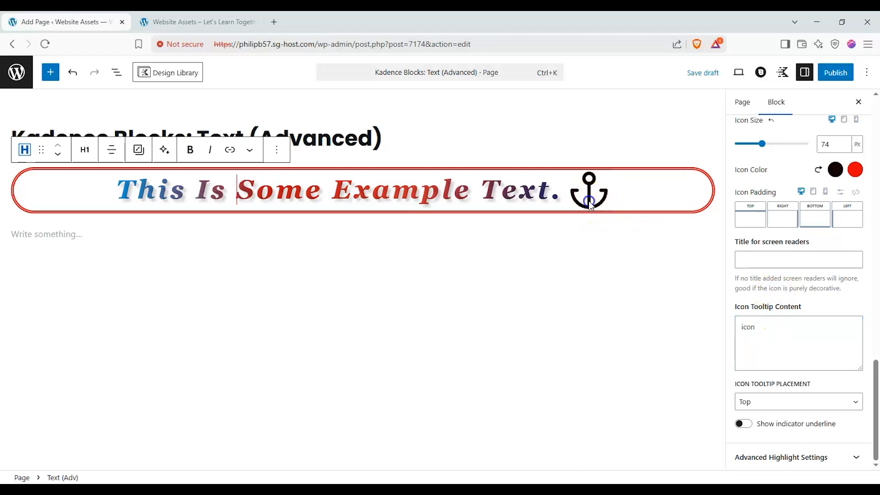
# Enable the indicator underline beneath the anchor icon and check its tooltip in the example text
pyautogui.click(742, 423)
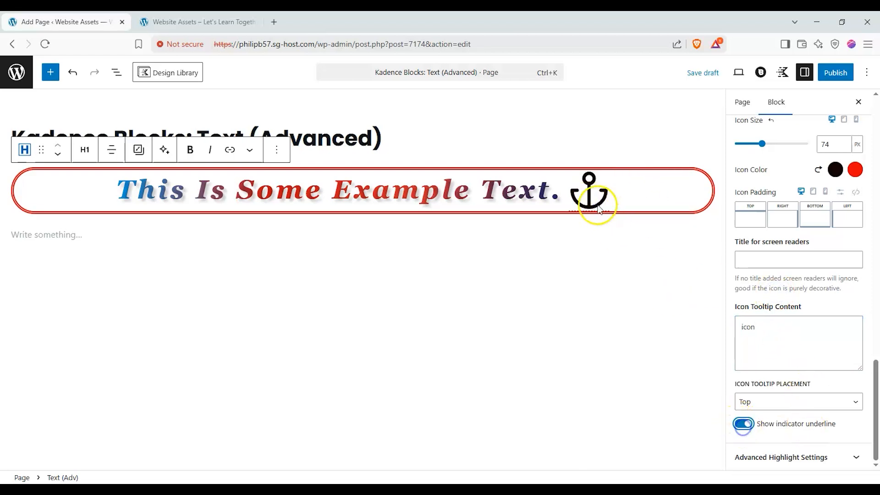
pyautogui.click(743, 424)
pyautogui.click(743, 424)
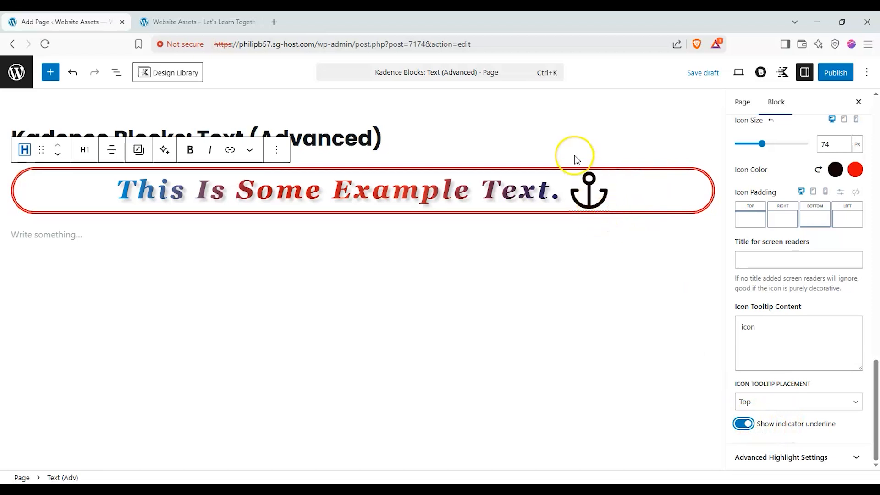
pyautogui.click(568, 238)
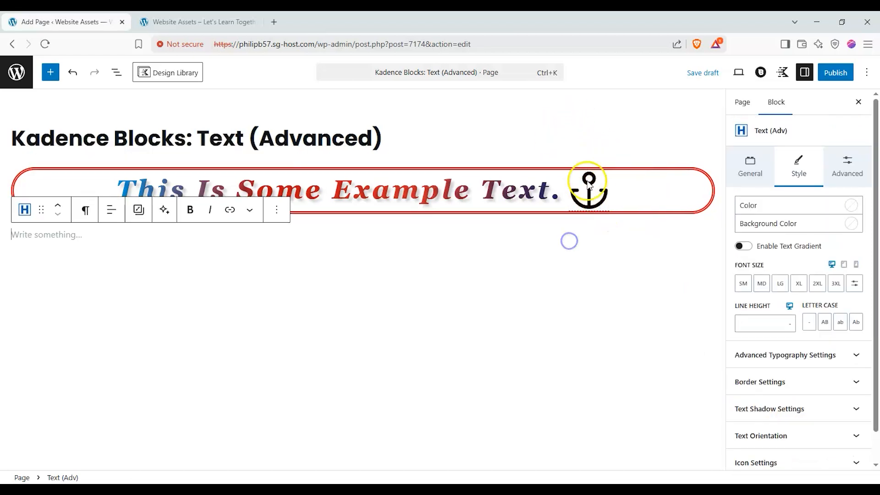
pyautogui.click(567, 193)
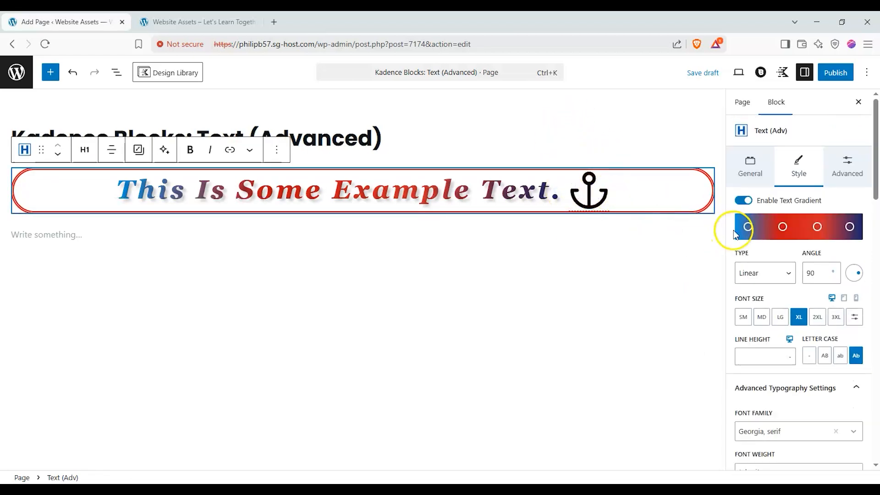
# Try the text gradient in the example text's advanced highlight settings and turn it back off
pyautogui.scroll(-8, 756, 298)
pyautogui.scroll(-10, 774, 305)
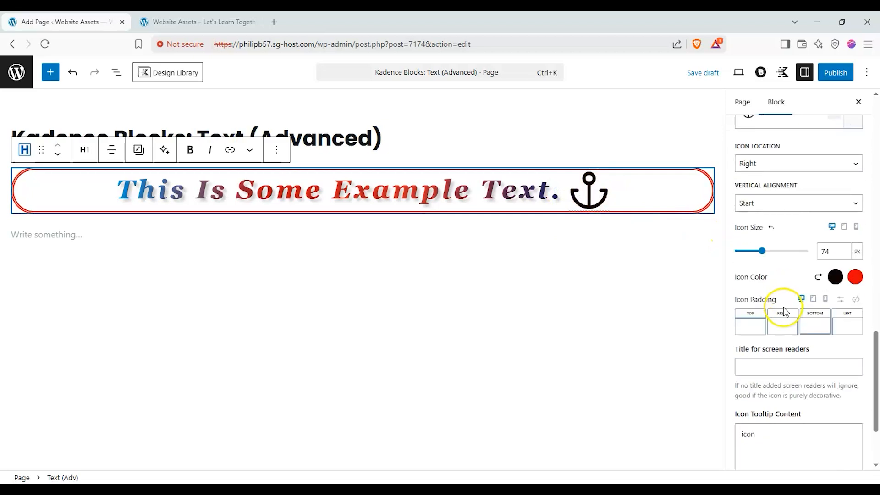
pyautogui.click(847, 455)
pyautogui.scroll(-7, 825, 344)
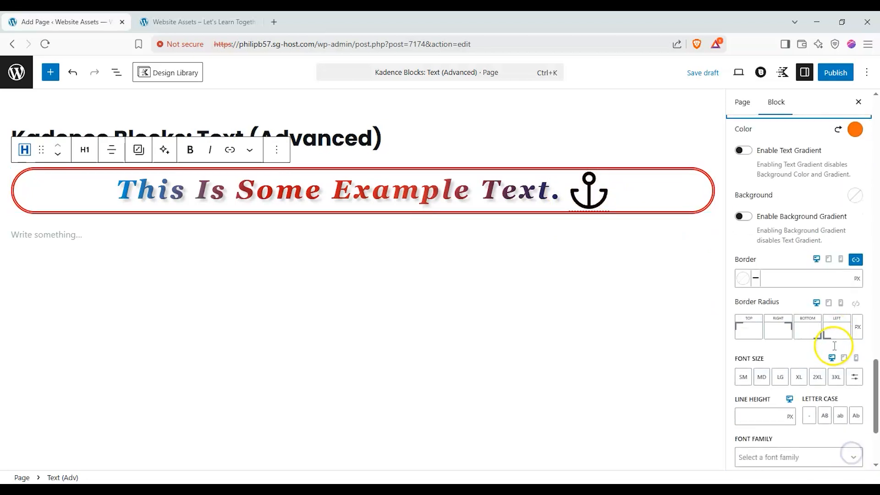
pyautogui.scroll(1, 802, 284)
pyautogui.click(741, 203)
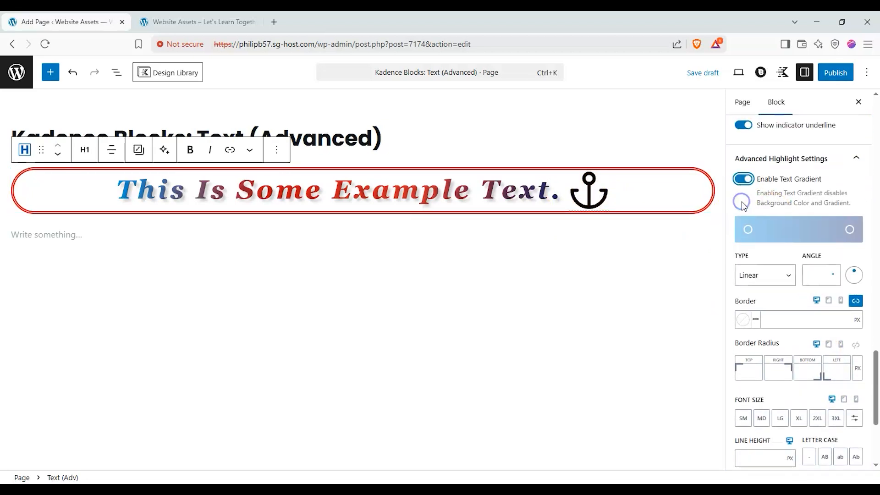
pyautogui.click(743, 179)
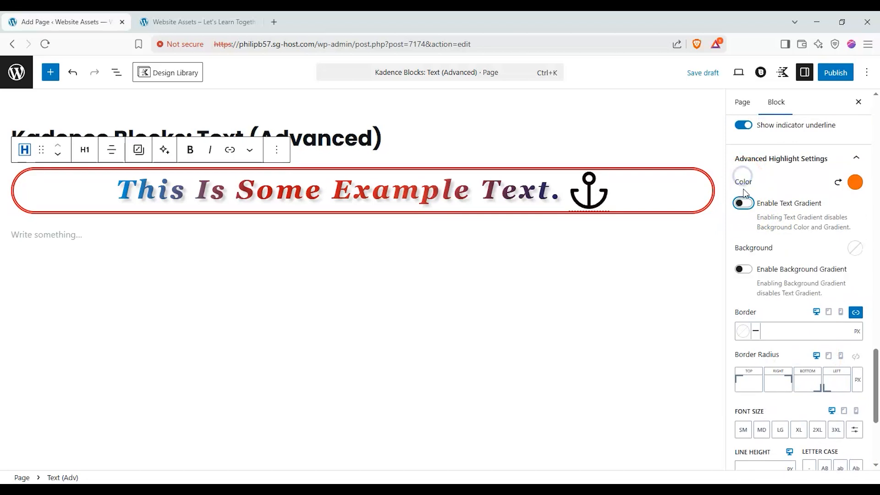
# Try a linear text gradient in the highlight settings with part of the example text selected, and disable the gradient again
pyautogui.click(742, 201)
pyautogui.click(795, 231)
pyautogui.click(792, 230)
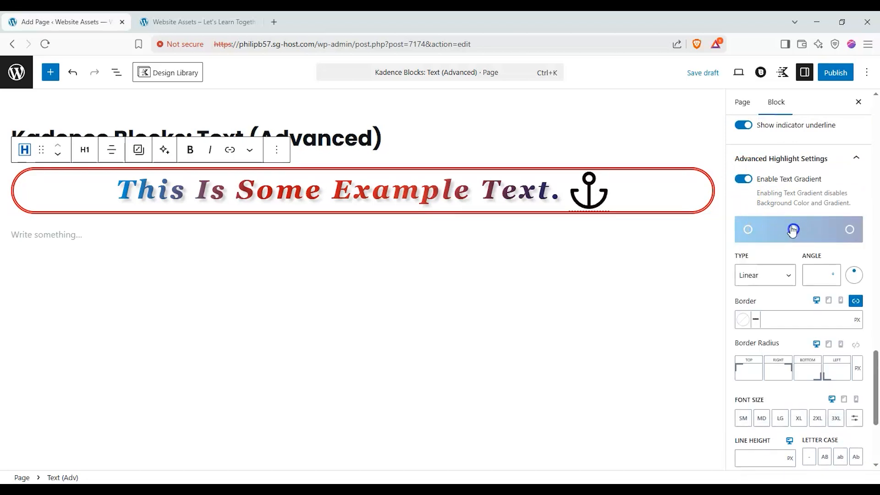
pyautogui.moveTo(556, 193); pyautogui.dragTo(523, 188)
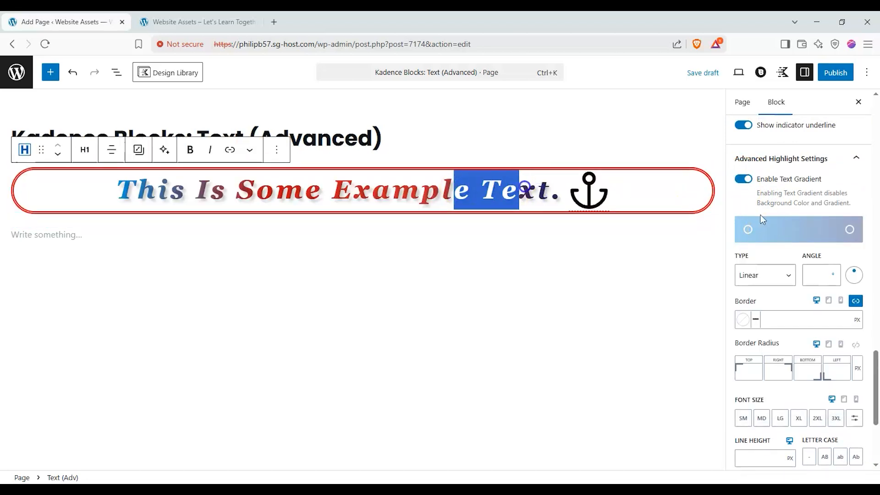
pyautogui.click(743, 178)
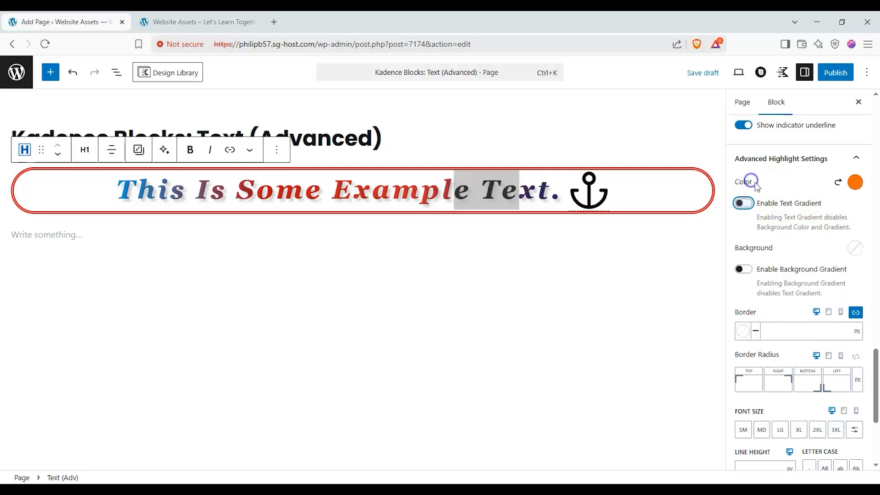
# Set the background color in the example text's advanced highlight settings to red (DF1313)
pyautogui.click(855, 249)
pyautogui.click(836, 101)
pyautogui.click(842, 79)
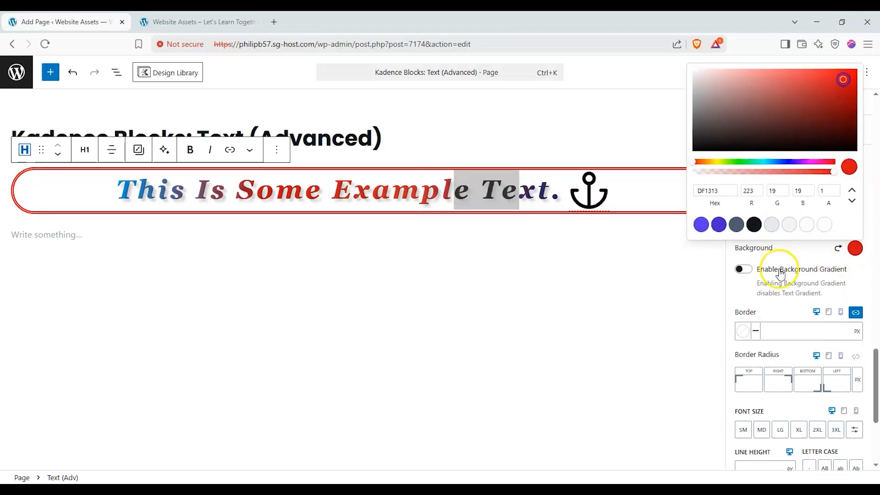
pyautogui.click(742, 270)
pyautogui.click(745, 201)
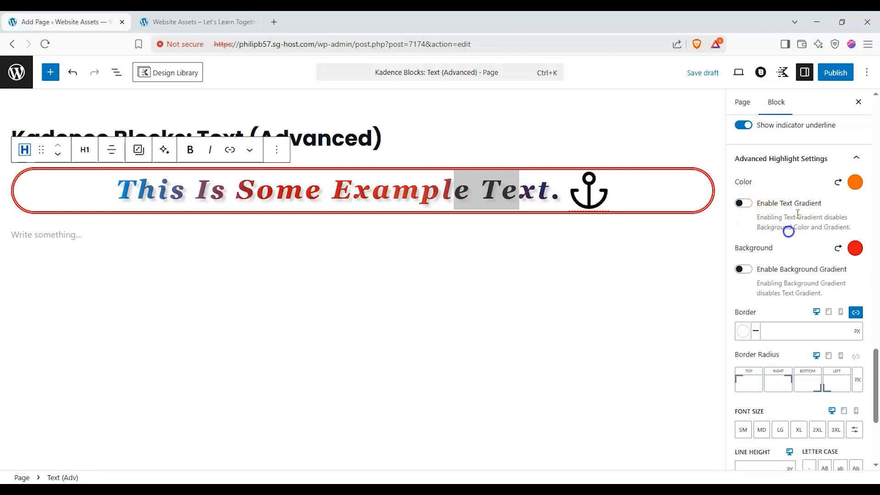
# Examine the text block's remaining highlight options and its advanced settings for padding, margin, block defaults, CSS classes and HTML anchor
pyautogui.scroll(-4, 777, 224)
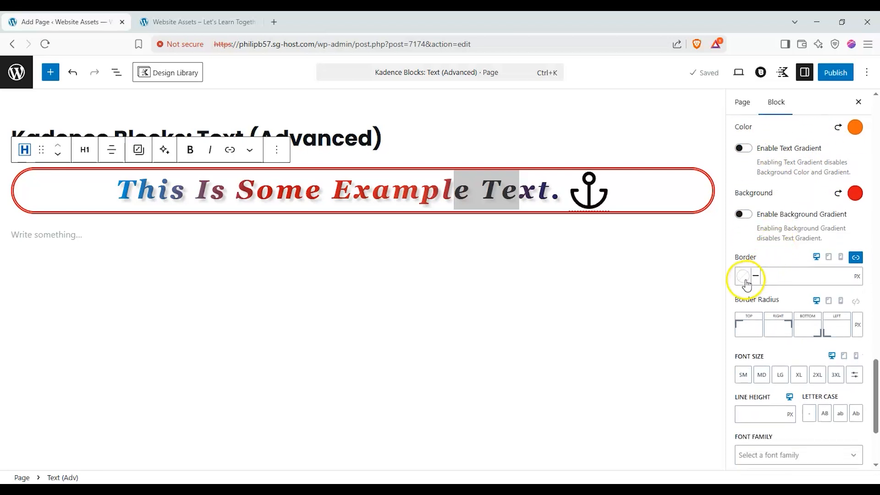
pyautogui.scroll(10, 774, 321)
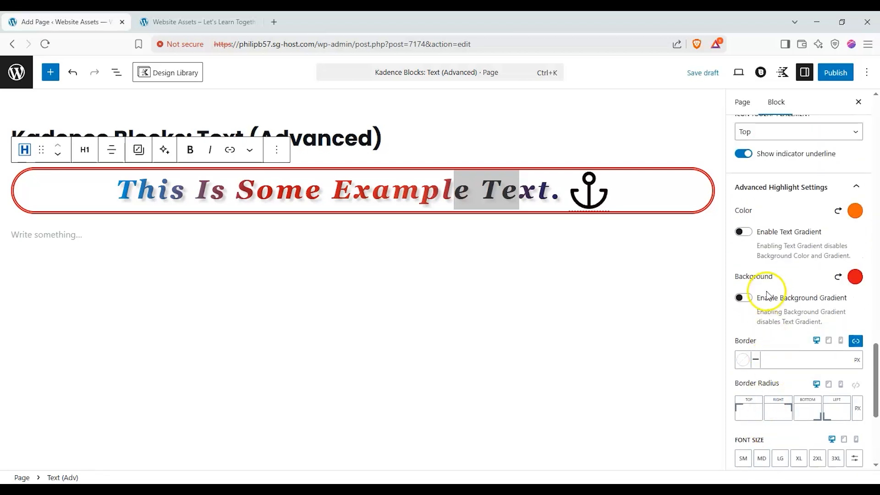
pyautogui.scroll(1, 827, 181)
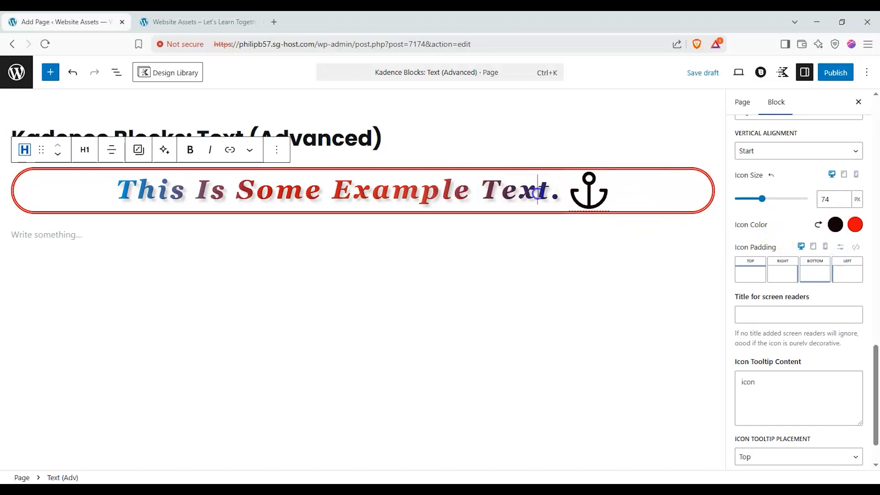
pyautogui.scroll(15, 774, 199)
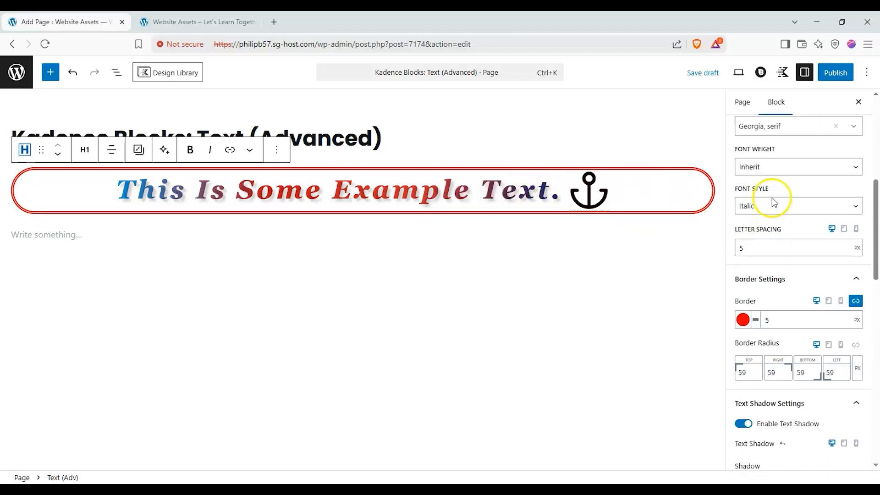
pyautogui.click(838, 163)
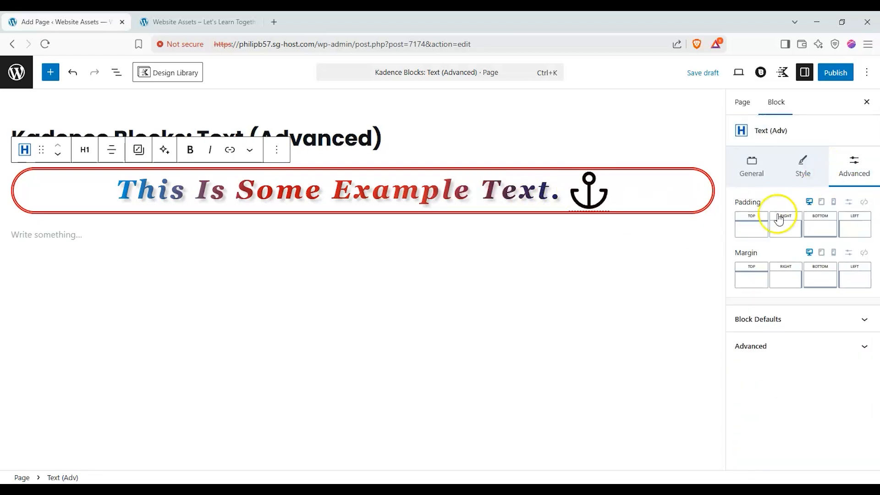
pyautogui.click(837, 318)
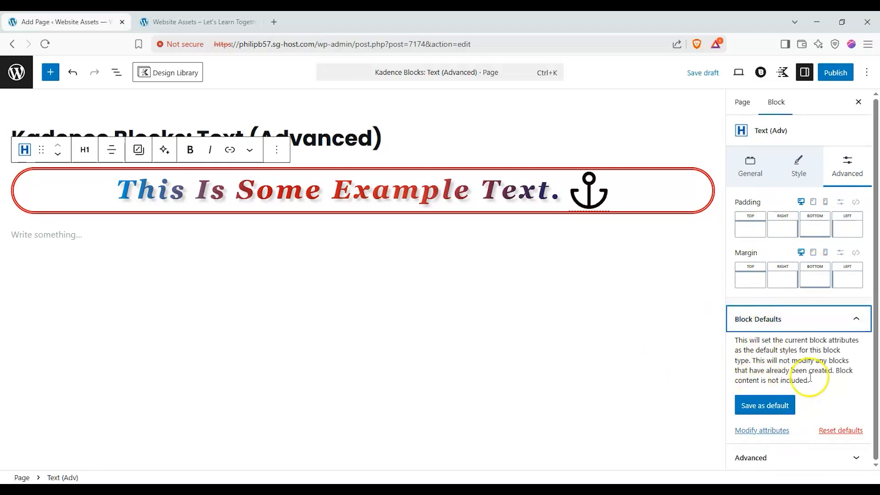
pyautogui.click(823, 457)
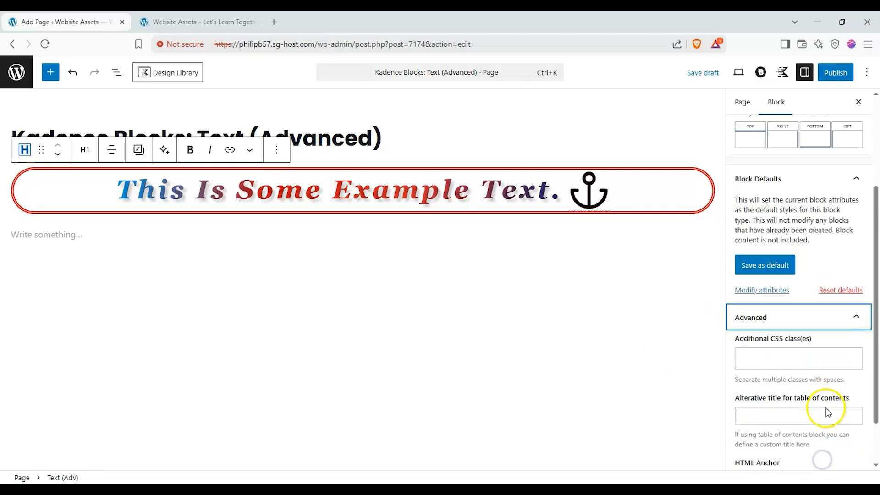
pyautogui.scroll(-1, 774, 316)
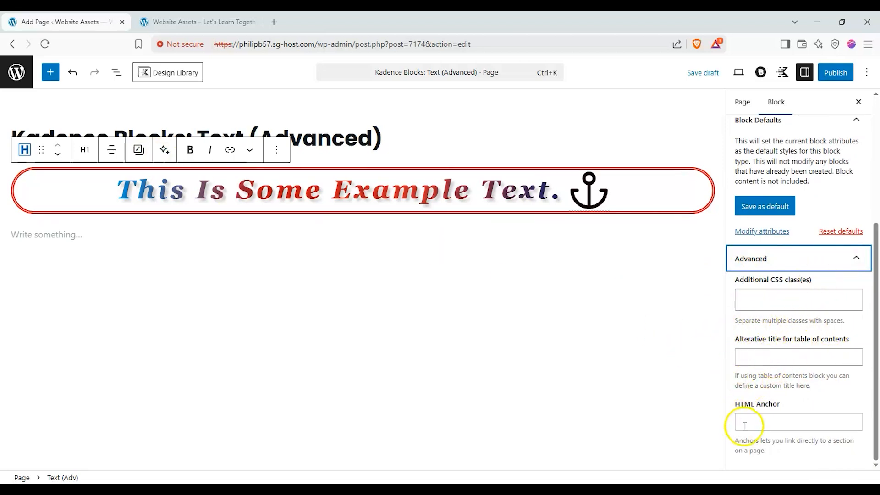
pyautogui.scroll(3, 779, 229)
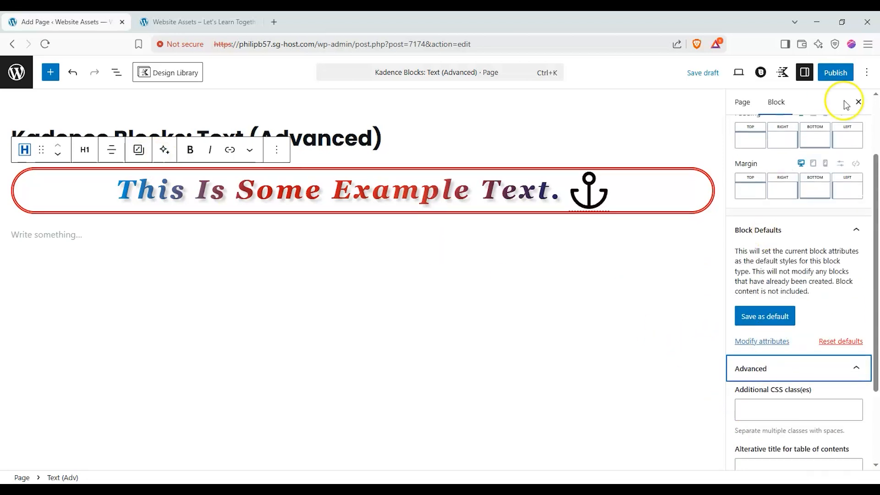
# Publish the page and open its live version in a new tab
pyautogui.click(841, 76)
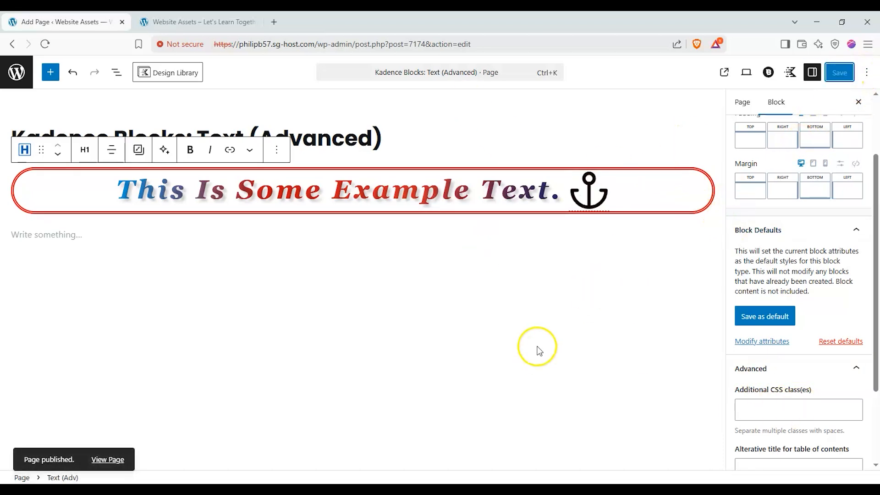
pyautogui.click(724, 72)
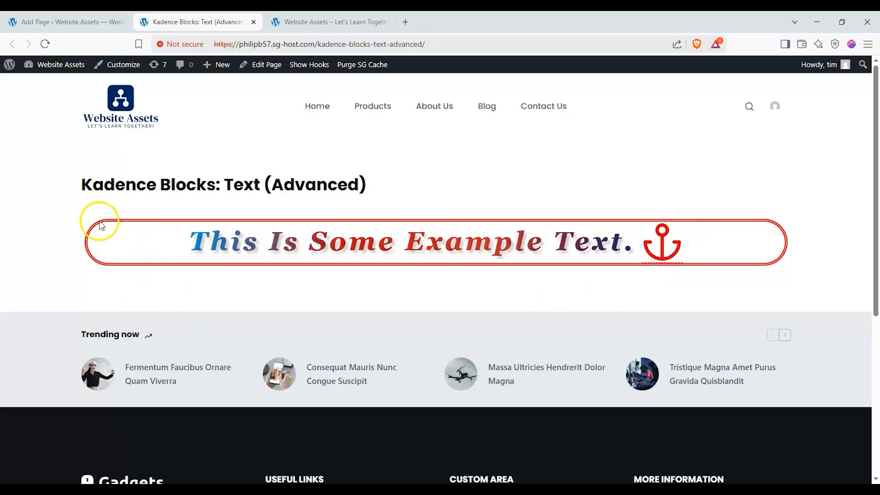
# Check the example text's gradient, shadow and border and the anchor icon's hover color and tooltip on the live page
pyautogui.moveTo(192, 245); pyautogui.dragTo(100, 279)
pyautogui.moveTo(247, 241); pyautogui.dragTo(589, 258)
pyautogui.click(558, 244)
pyautogui.click(471, 256)
pyautogui.moveTo(259, 242); pyautogui.dragTo(365, 263)
pyautogui.click(361, 261)
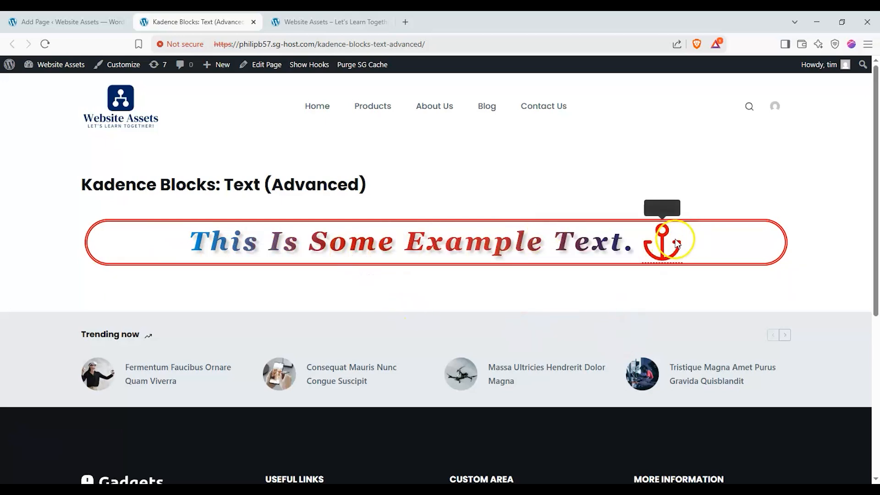
pyautogui.moveTo(663, 250)
pyautogui.moveTo(492, 245); pyautogui.dragTo(282, 256)
pyautogui.click(288, 271)
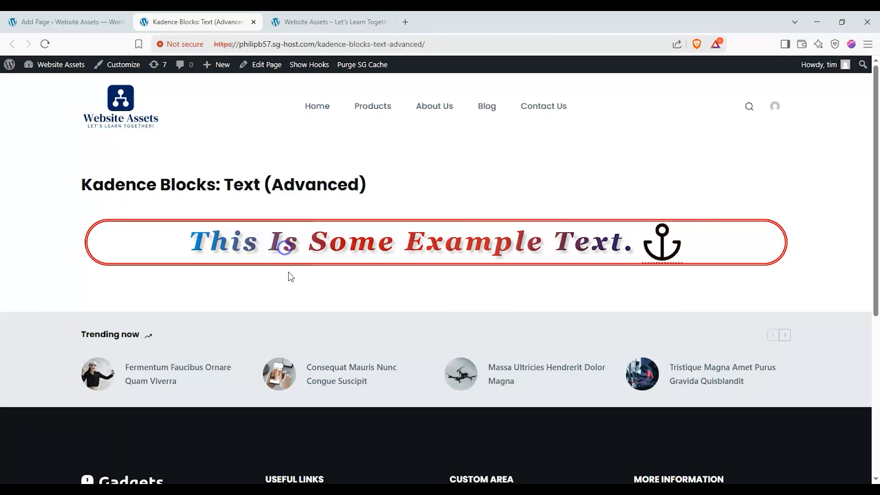